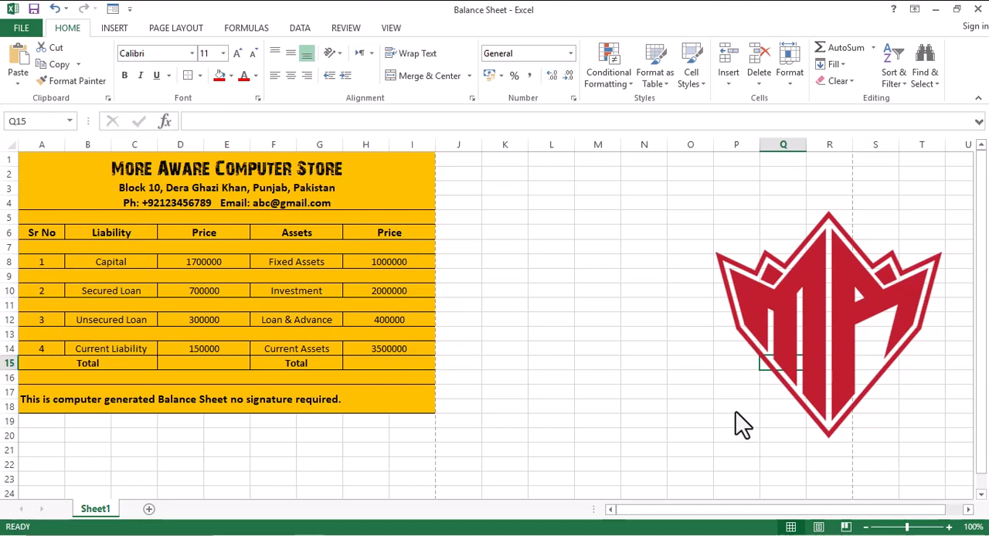
mouse_move(28, 164)
mouse_down()
mouse_move(77, 263)
mouse_move(104, 399)
mouse_up()
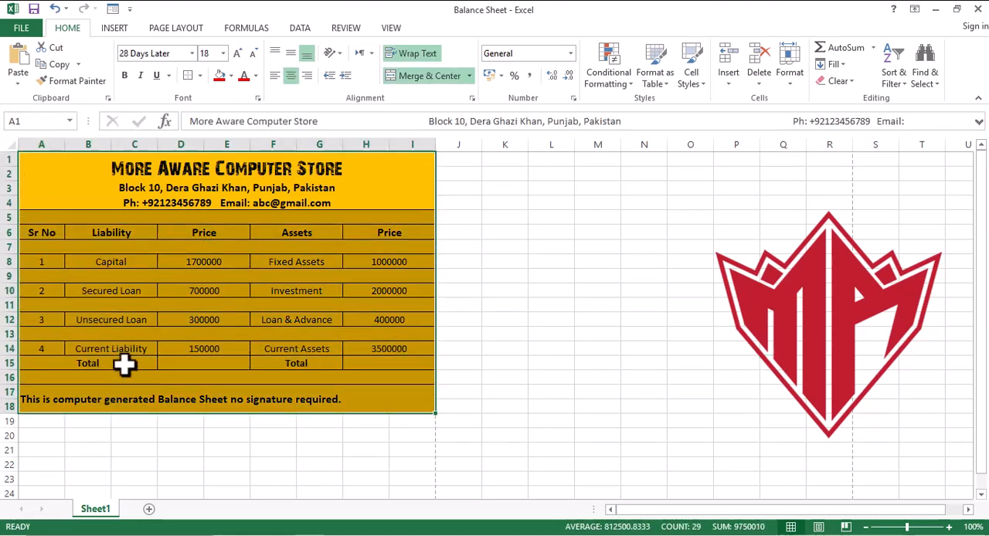
click(230, 76)
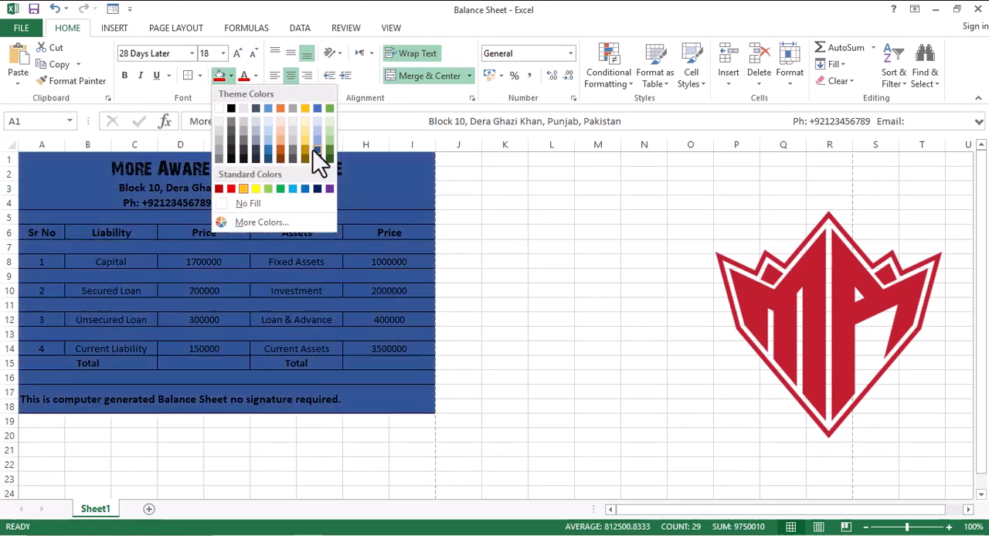
click(564, 294)
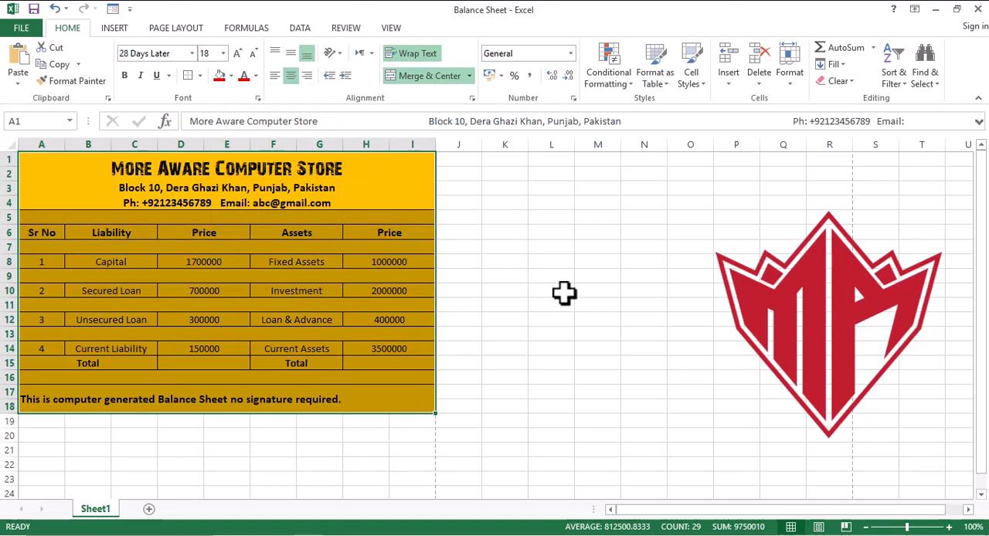
click(564, 294)
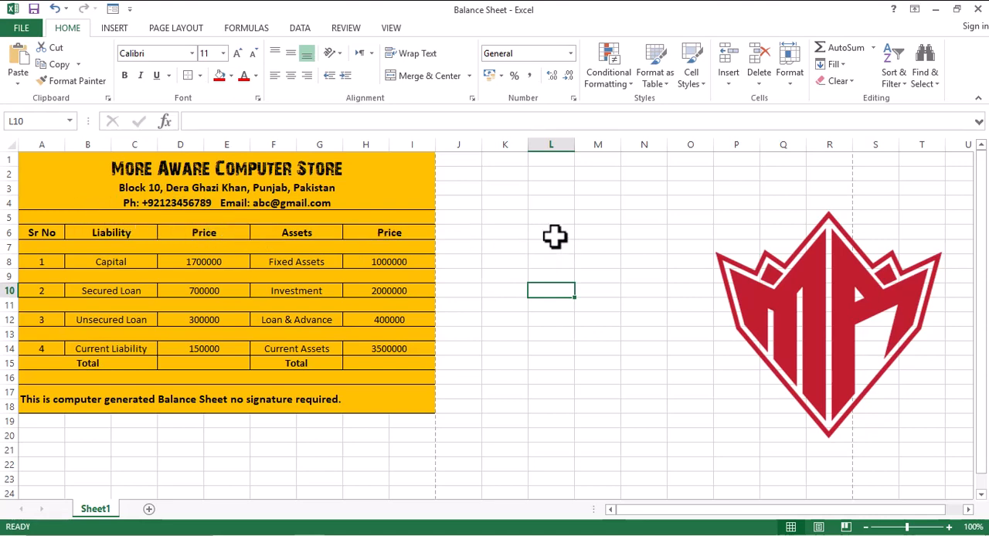
drag(549, 230, 634, 226)
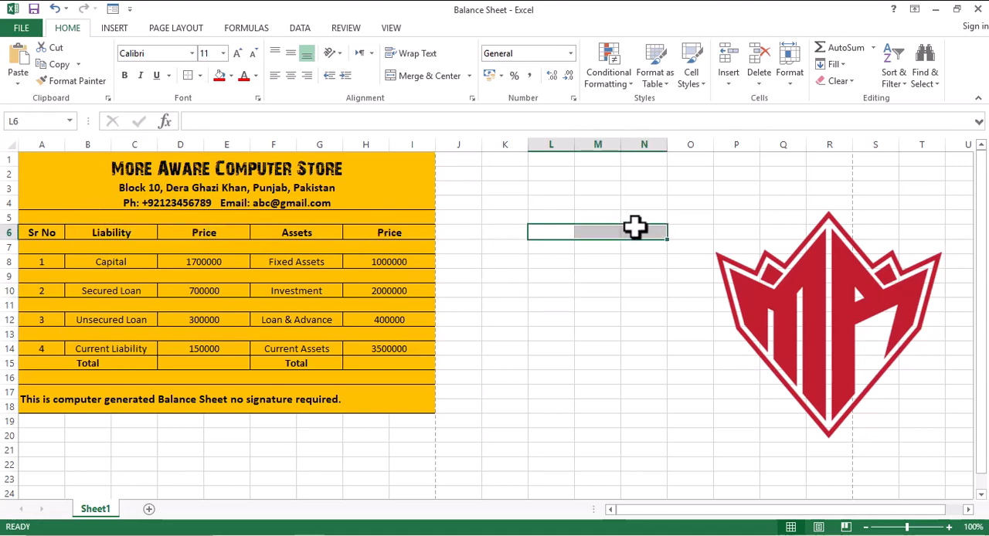
click(412, 78)
click(601, 271)
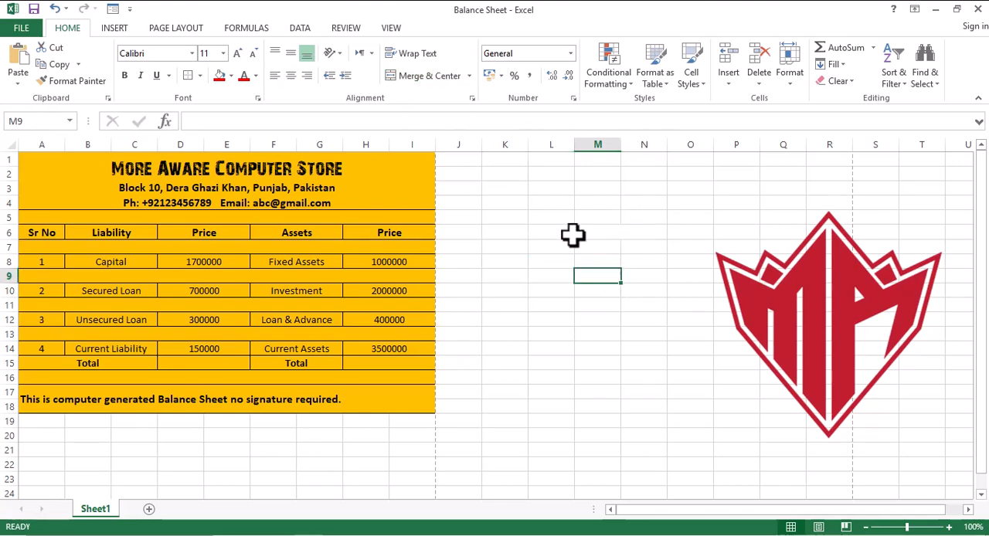
- Merge and center the empty block of cells L6 to N9 beside the table
click(572, 234)
drag(573, 234, 614, 279)
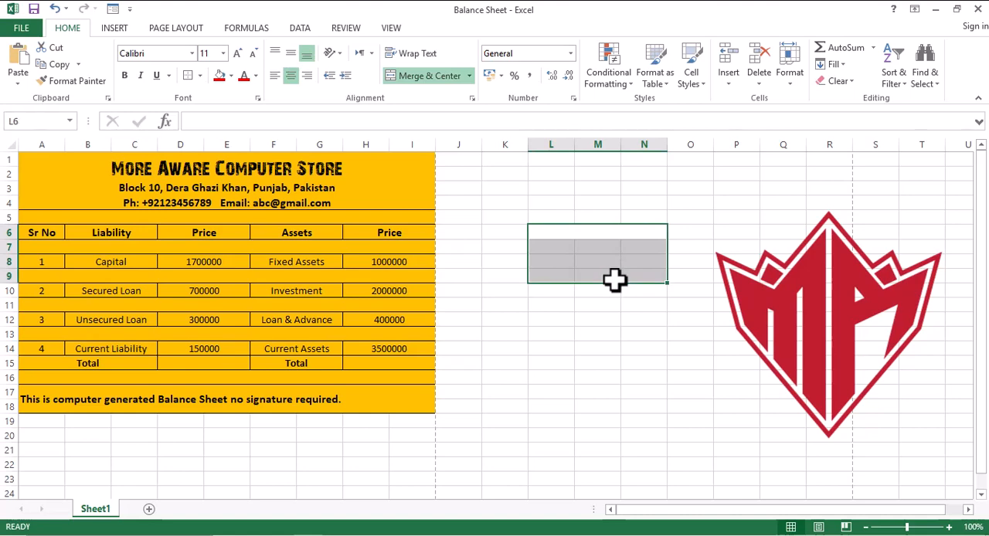
click(439, 74)
click(438, 75)
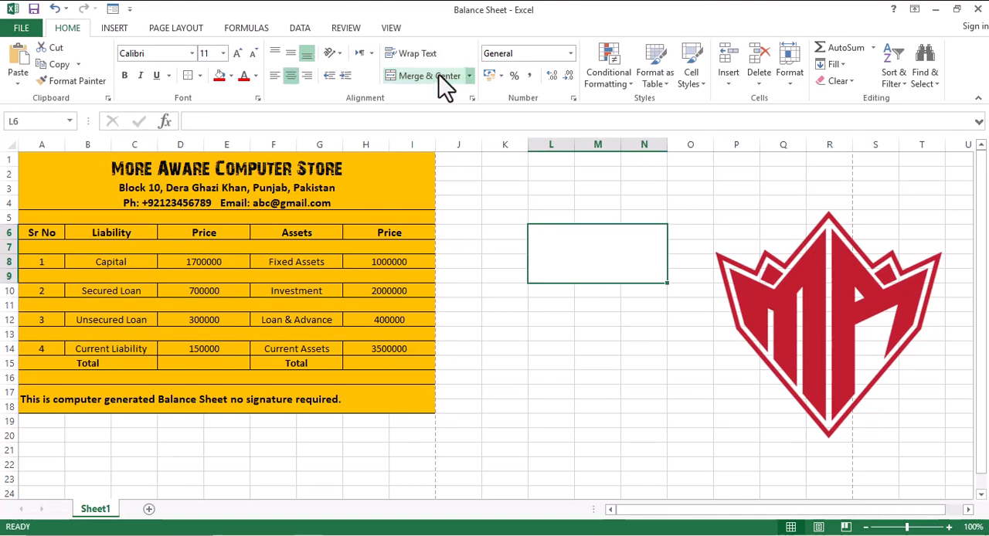
click(231, 75)
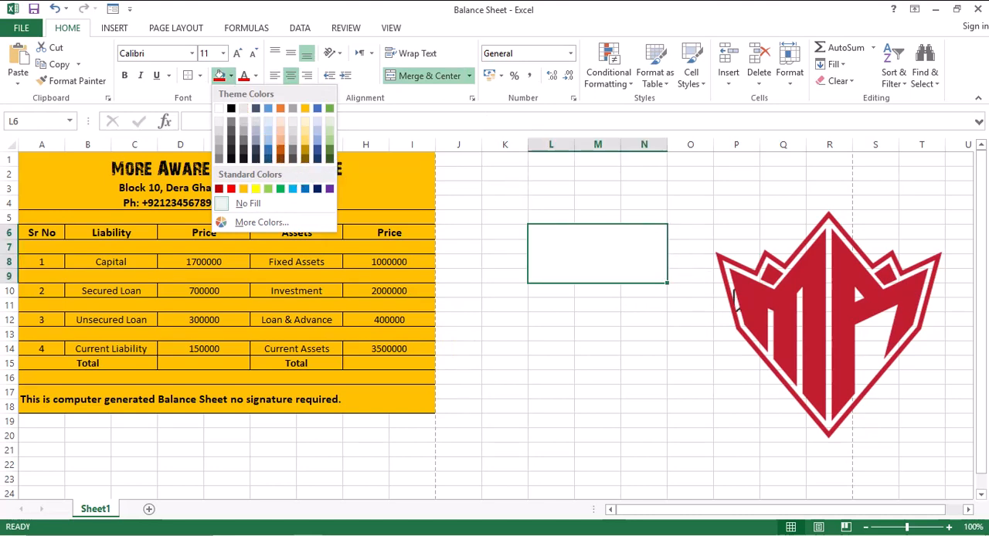
key(Escape)
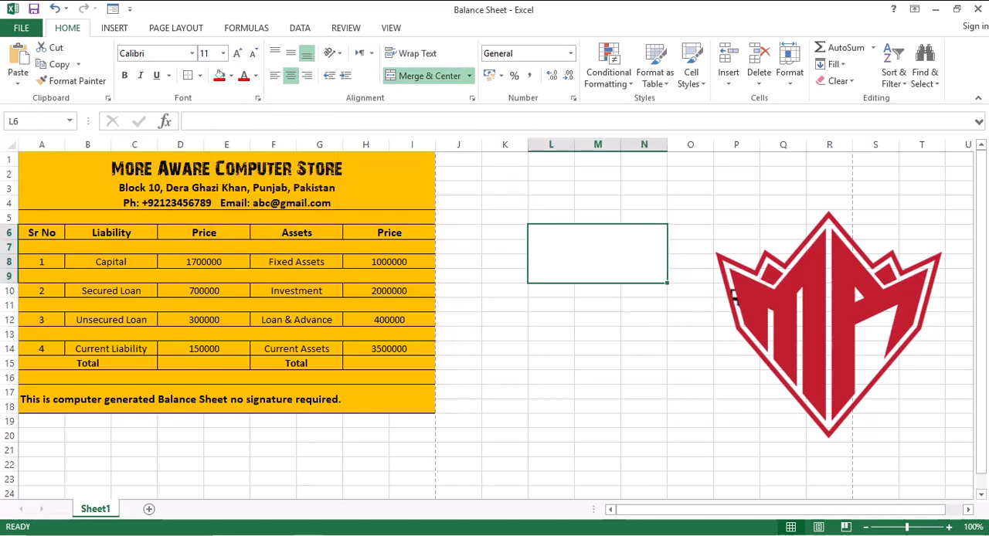
ctrl+click(733, 295)
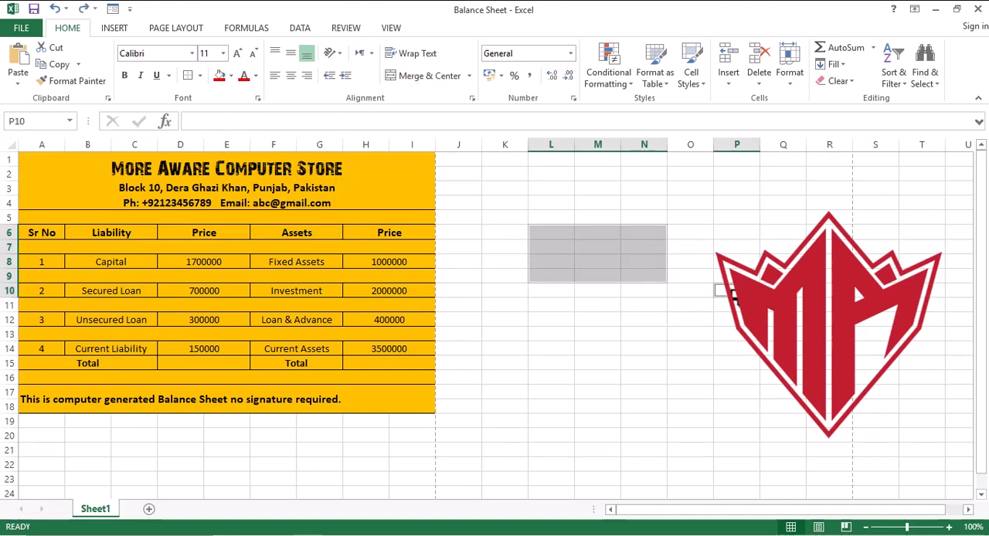
click(734, 349)
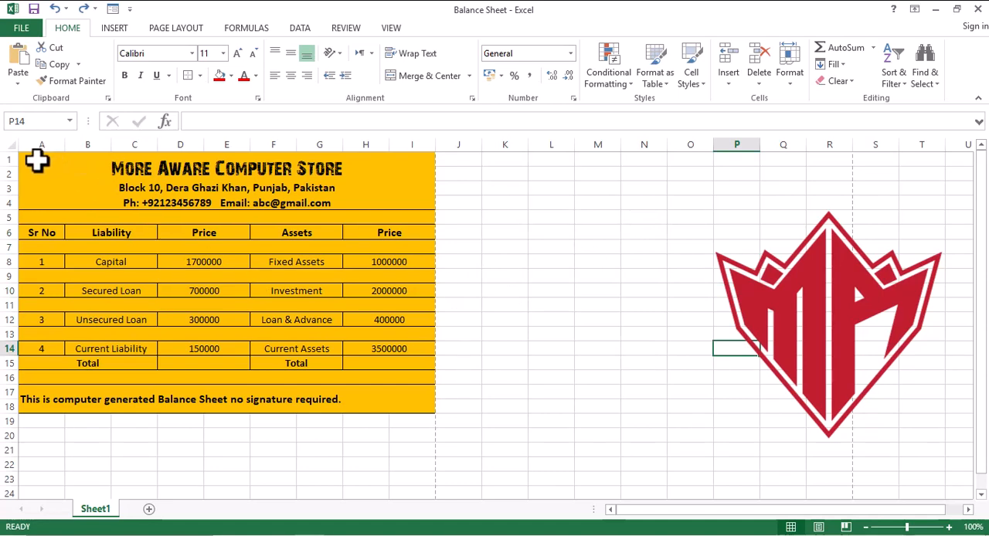
mouse_move(36, 161)
mouse_down()
mouse_move(77, 192)
mouse_move(111, 260)
mouse_move(111, 316)
mouse_up()
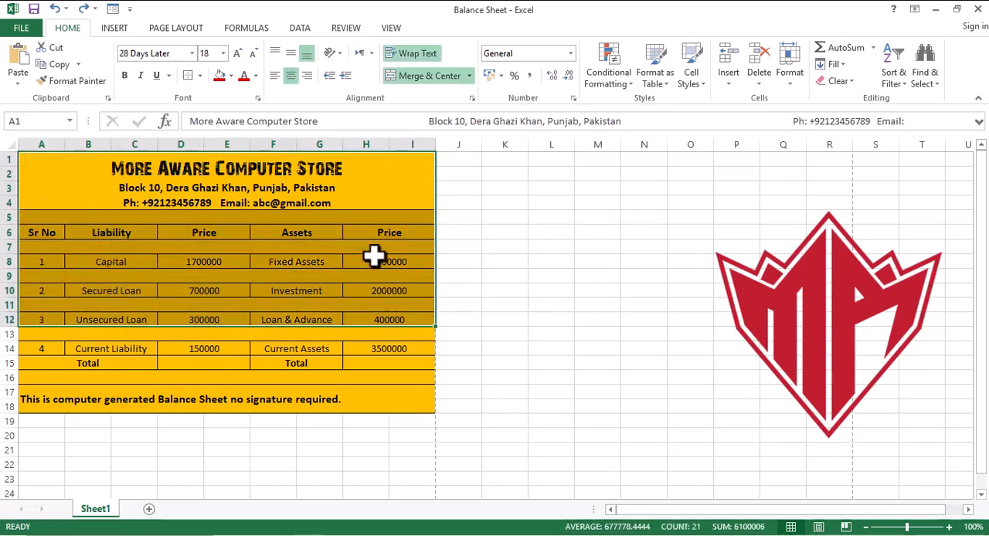
click(619, 296)
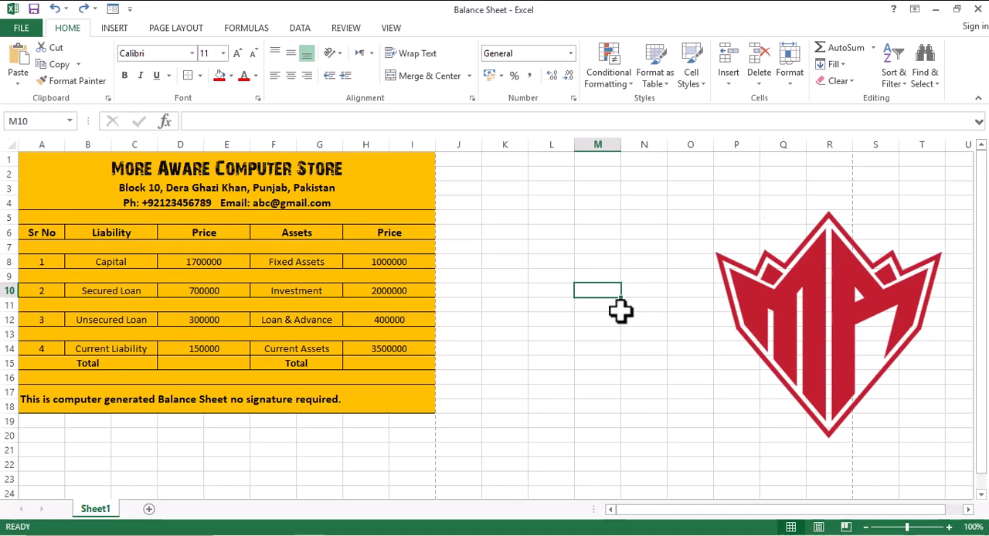
click(541, 303)
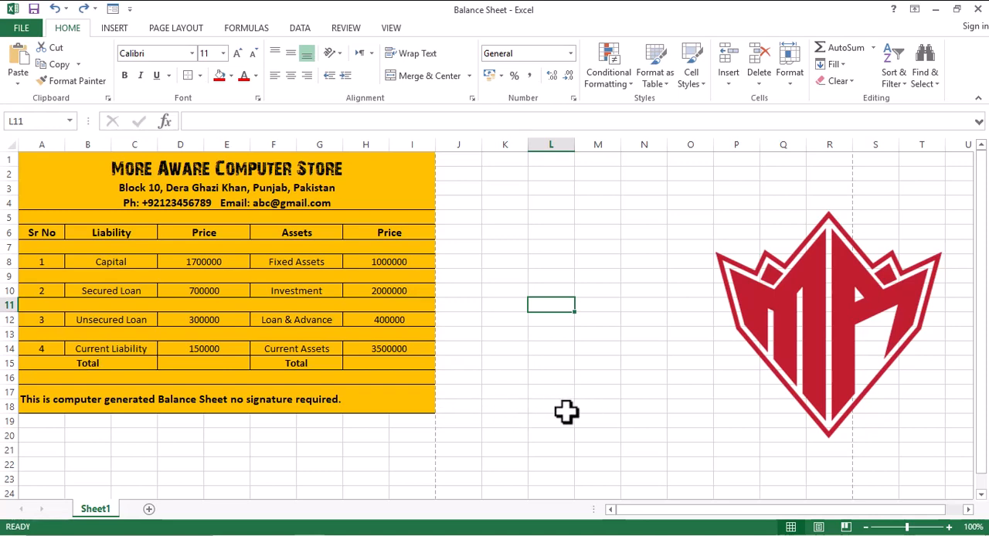
- Switch the worksheet to Page Layout view and set the zoom back to 100%
click(818, 526)
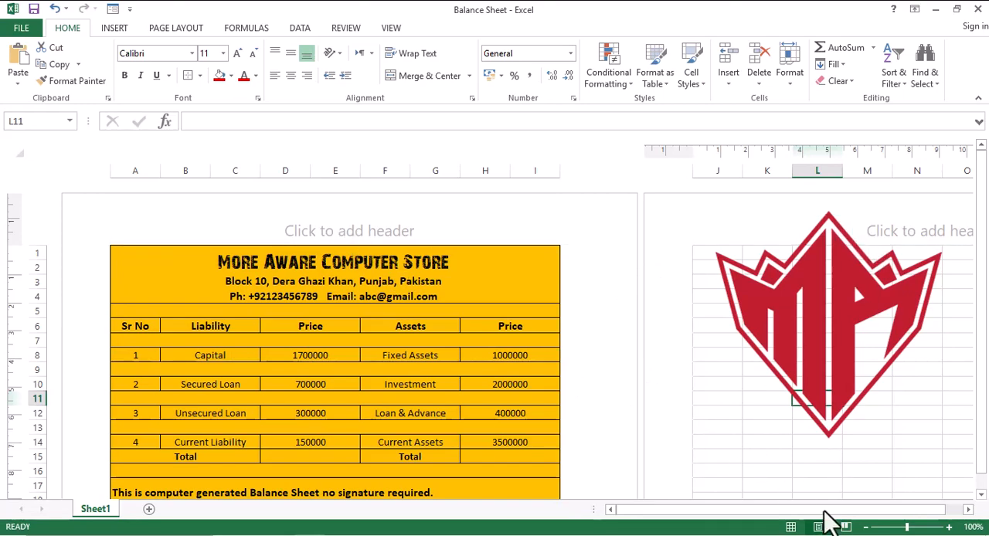
click(865, 526)
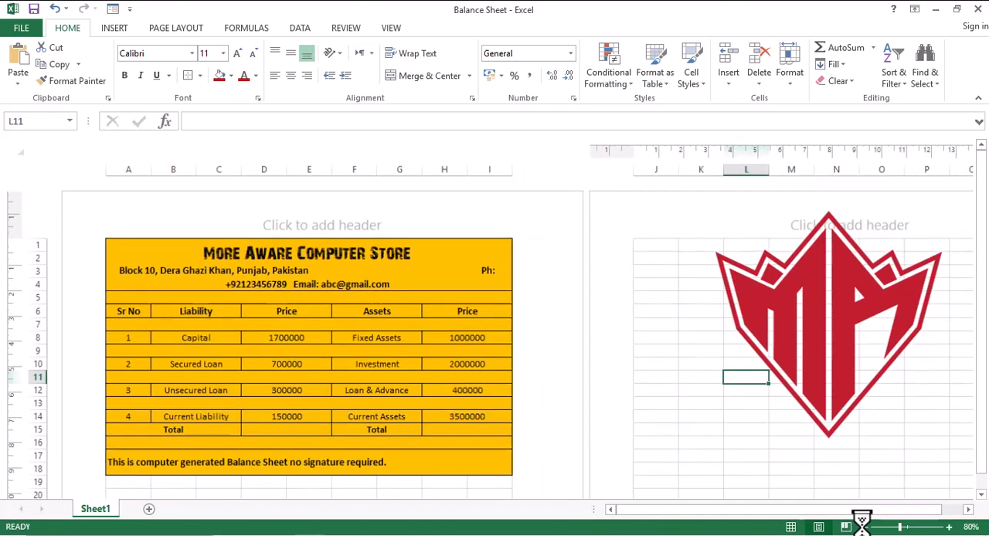
click(865, 527)
click(865, 527)
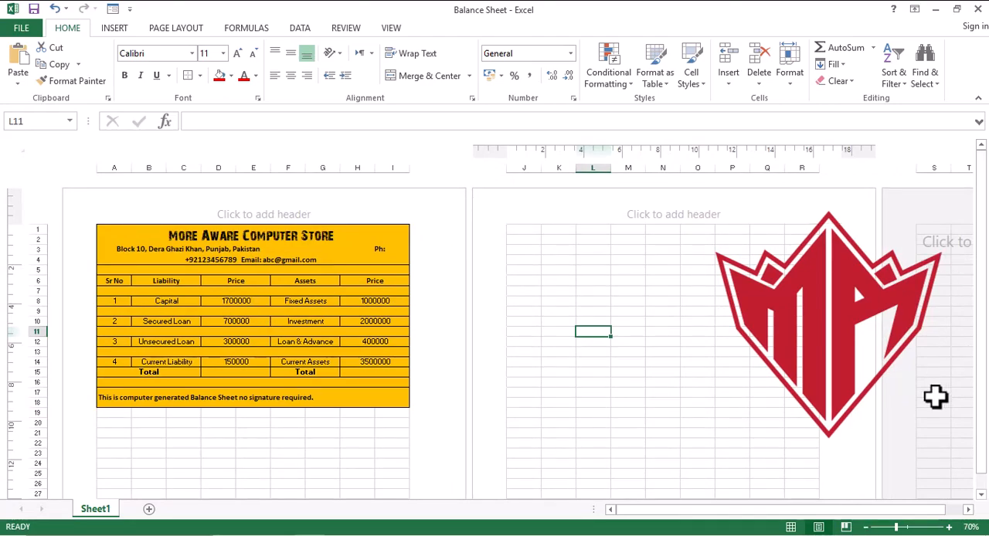
click(949, 526)
click(949, 527)
click(949, 527)
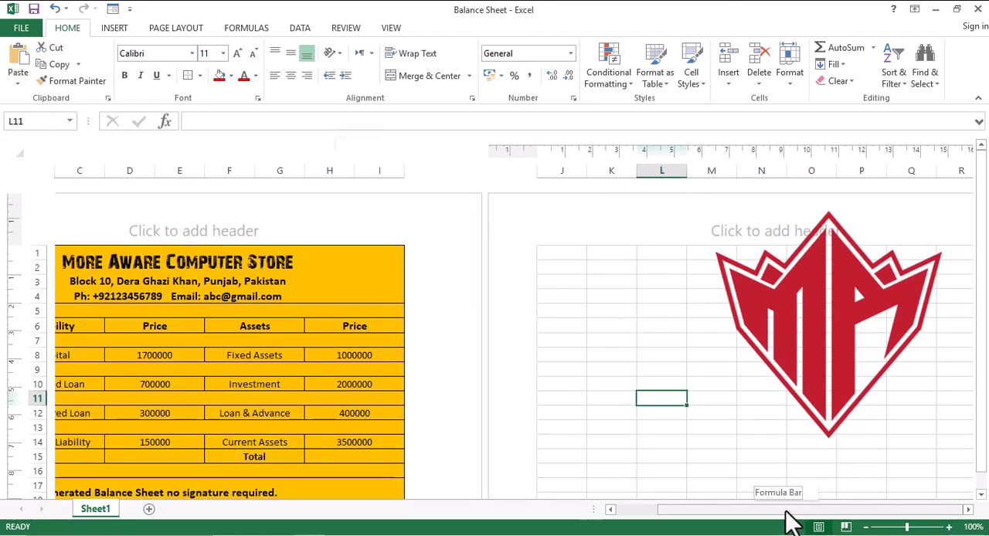
- Examine the Liability and Price cells of the balance sheet in rows 6 to 8
drag(785, 511, 730, 511)
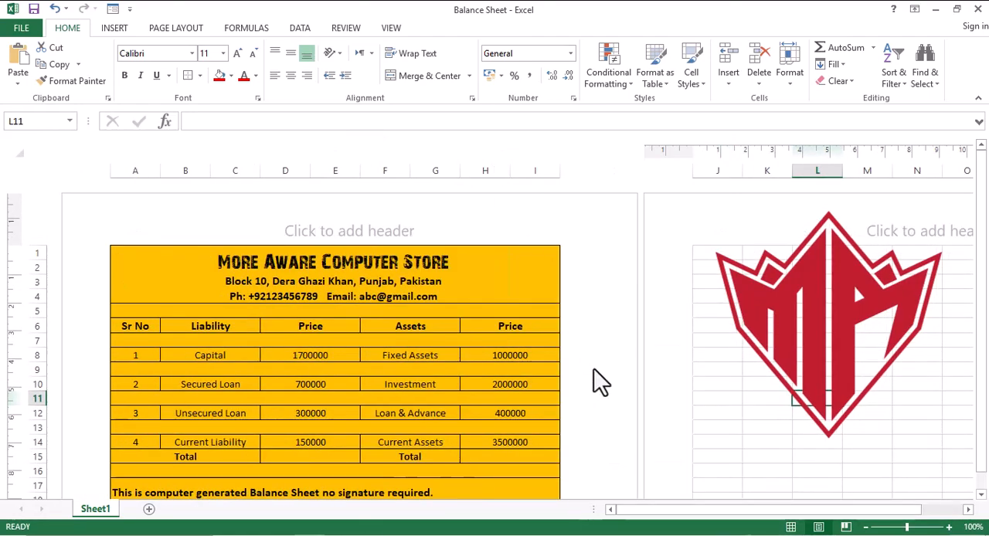
drag(982, 258, 985, 299)
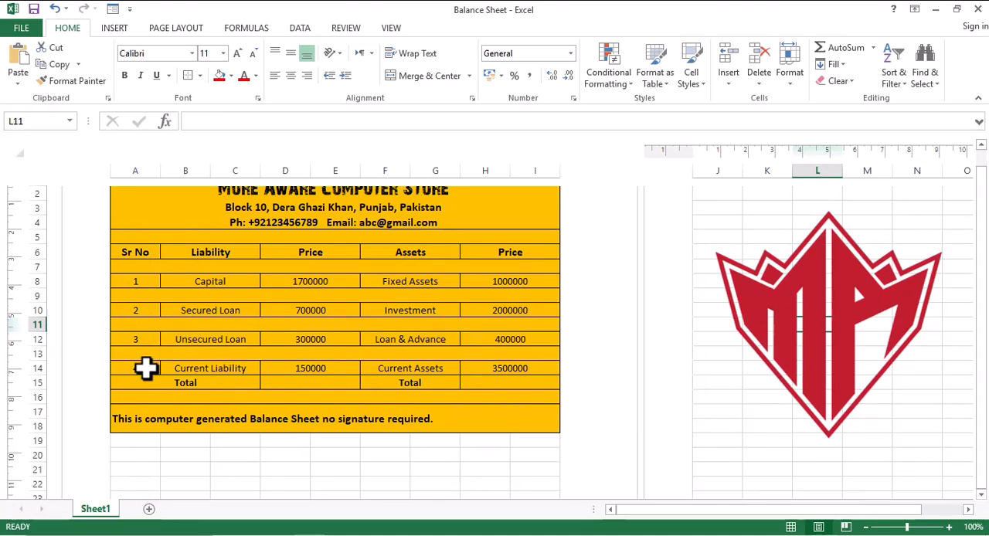
click(231, 253)
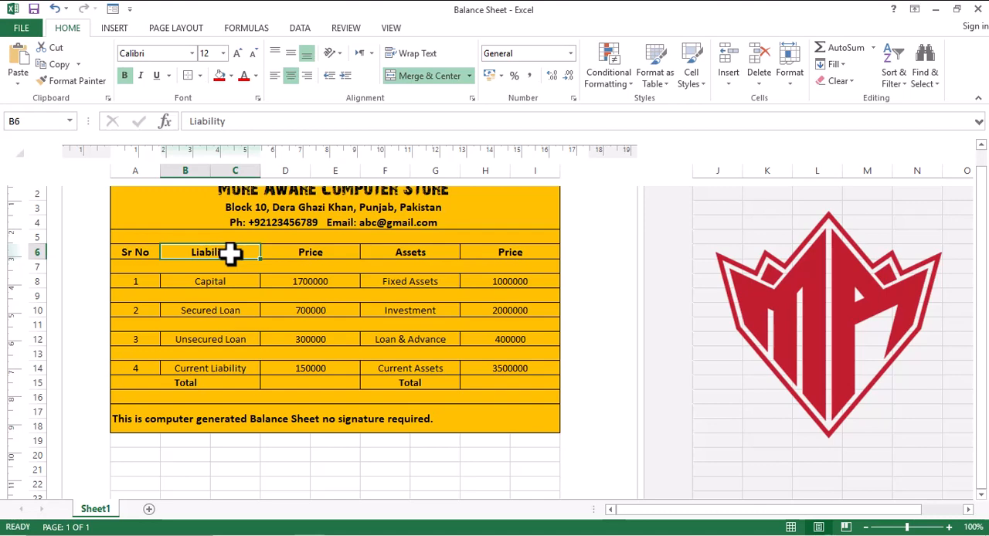
click(229, 283)
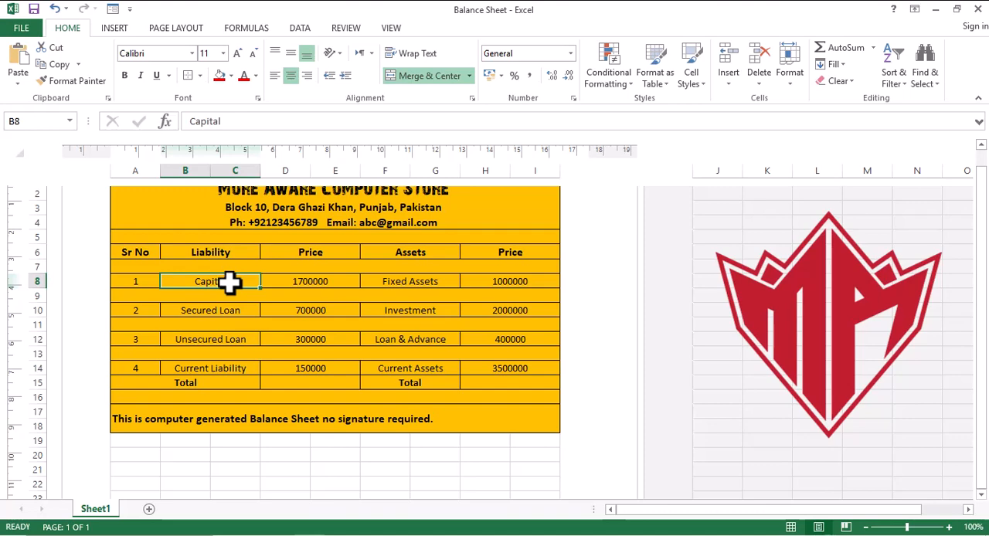
click(290, 283)
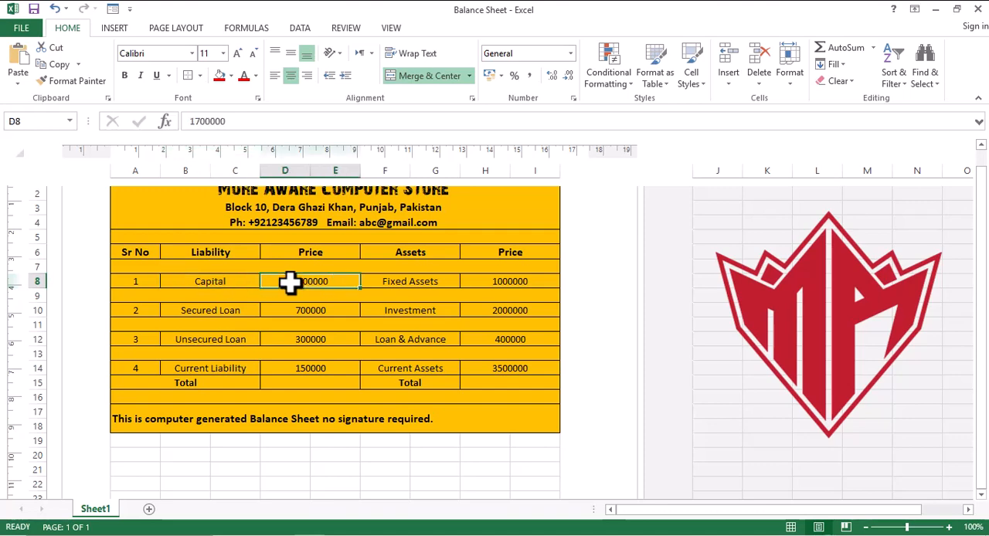
click(216, 282)
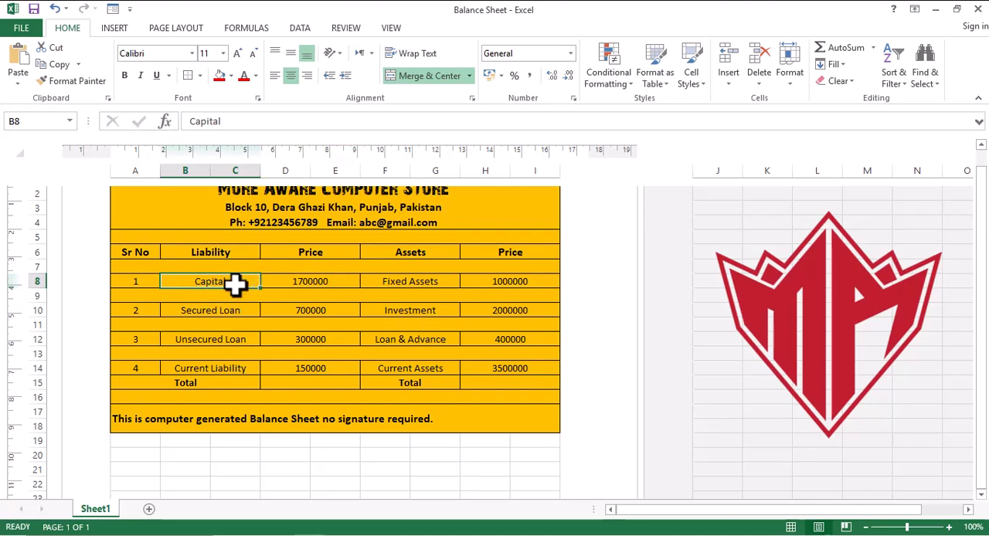
click(317, 283)
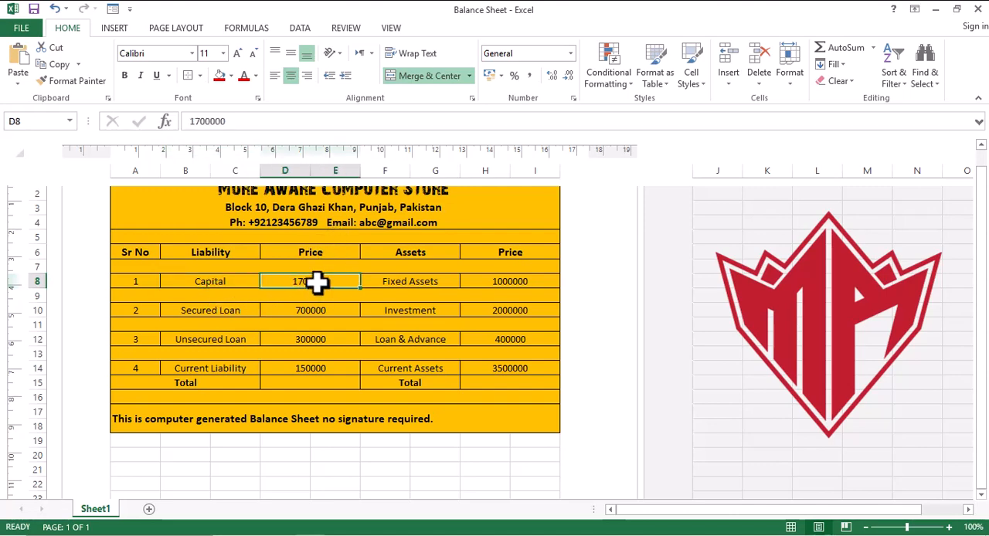
click(220, 283)
click(210, 311)
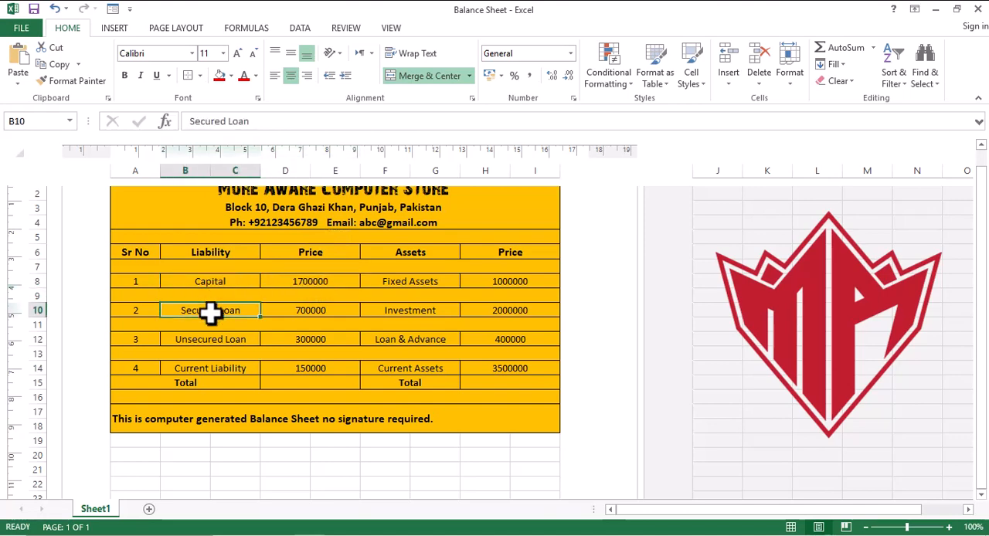
- Examine the Liability and Price cells of the balance sheet in rows 10 to 15
click(321, 312)
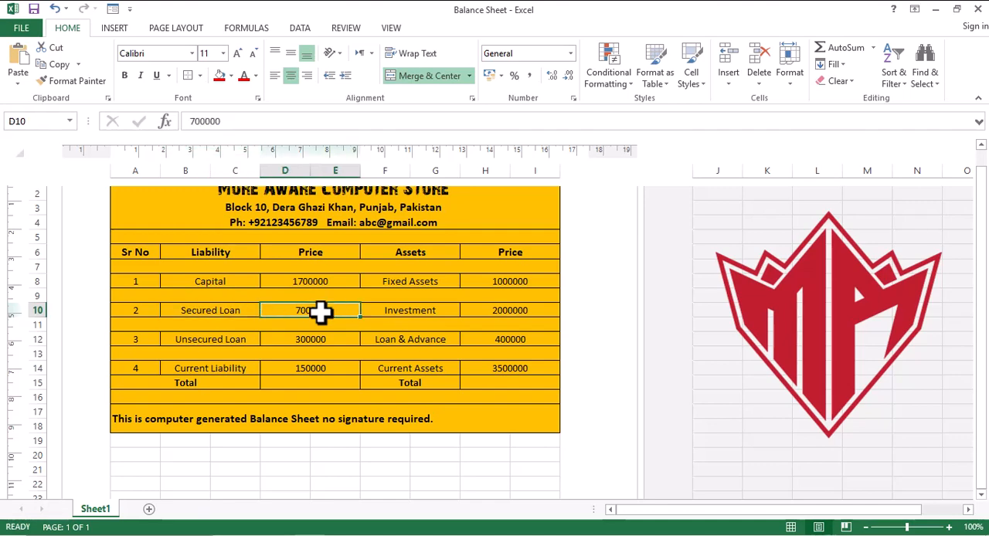
click(317, 340)
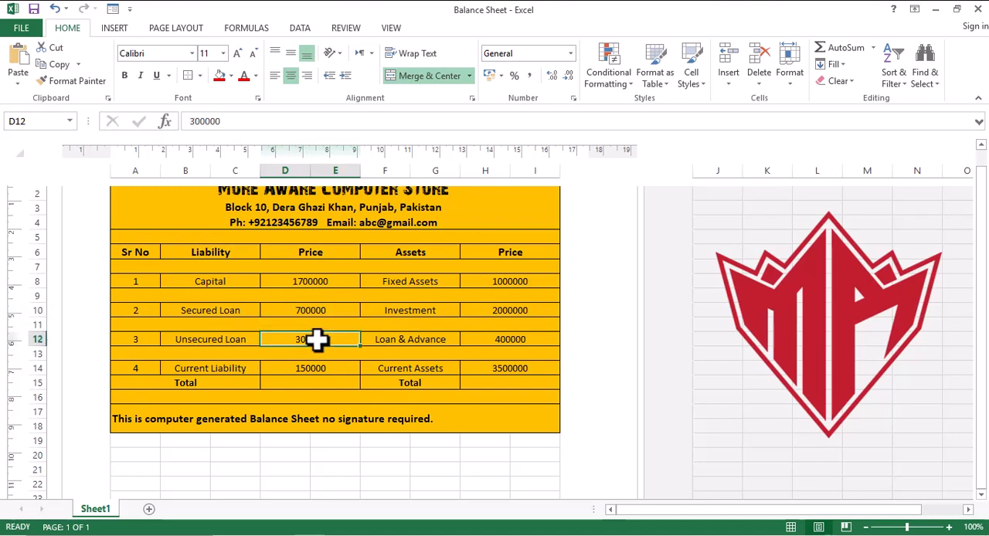
click(217, 336)
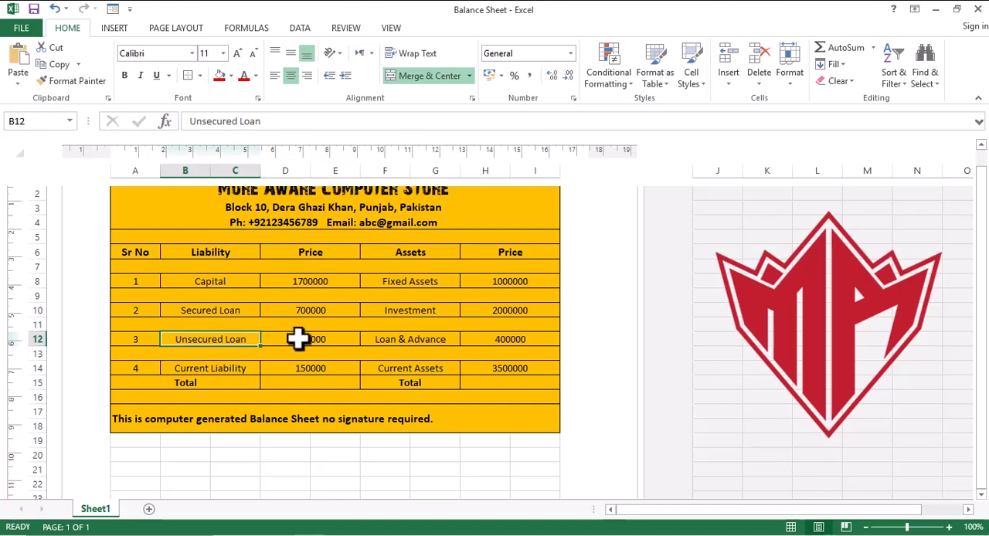
click(299, 339)
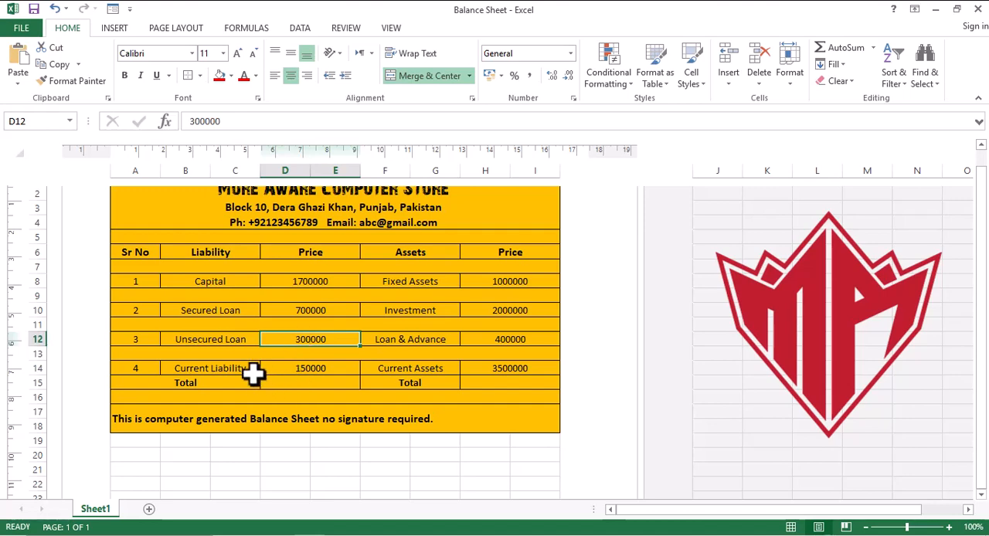
click(225, 367)
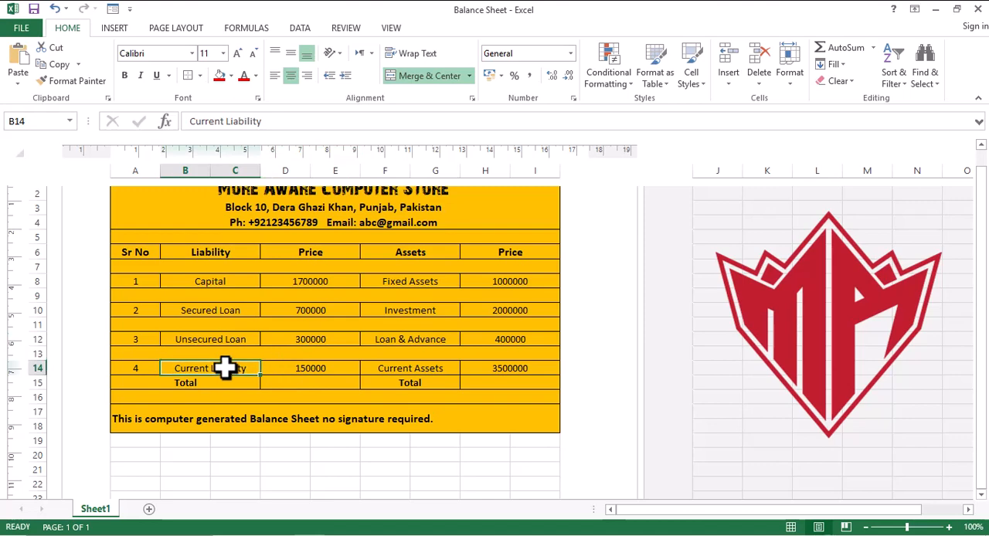
click(302, 369)
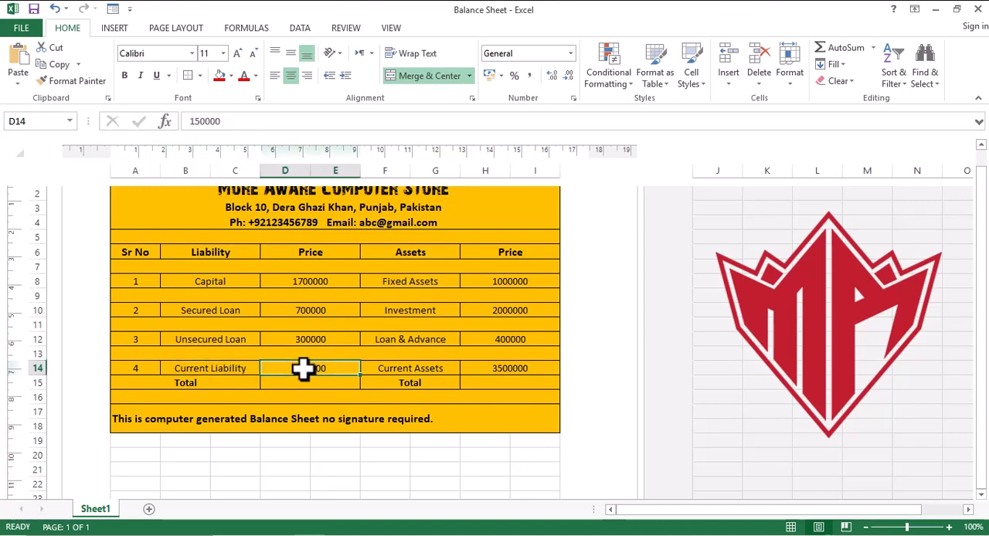
click(211, 370)
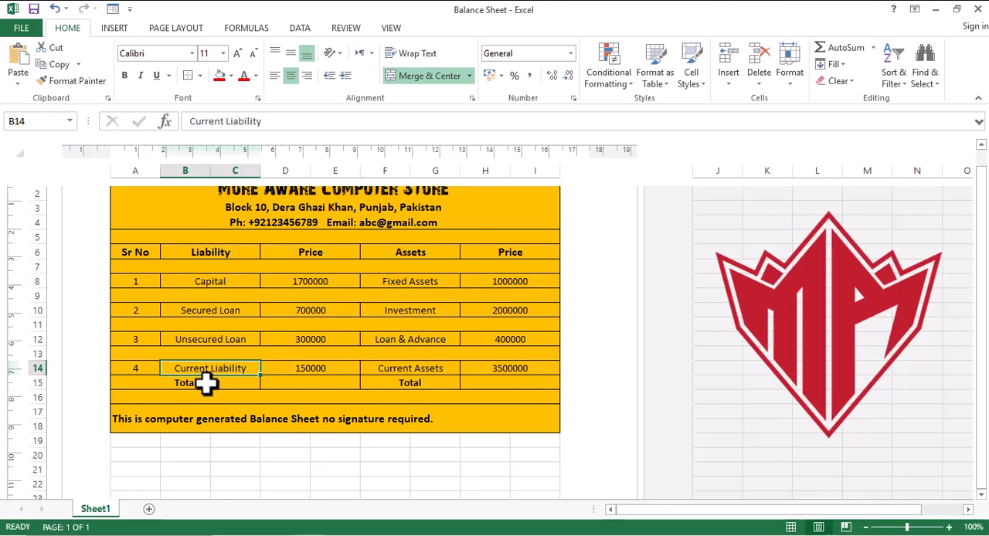
click(205, 382)
click(320, 384)
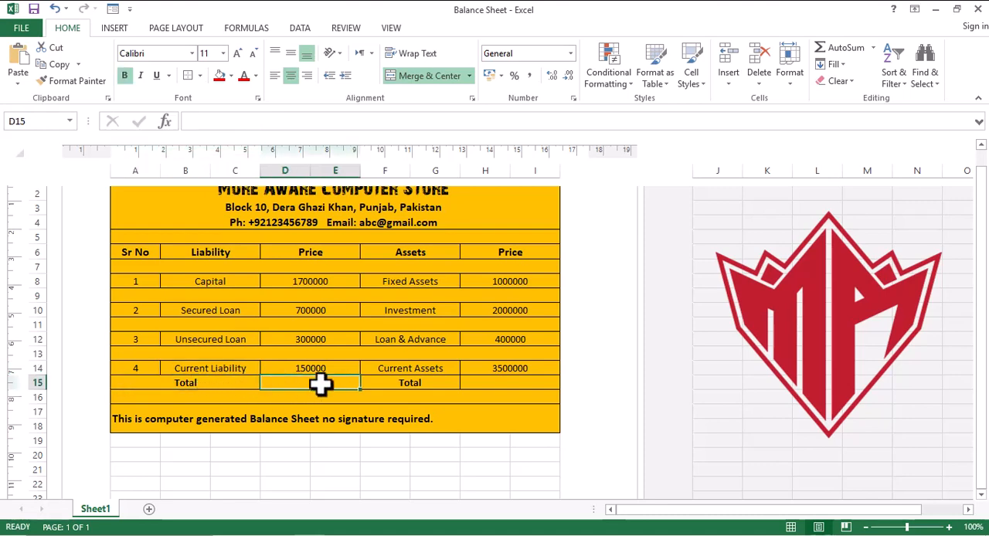
text(=)
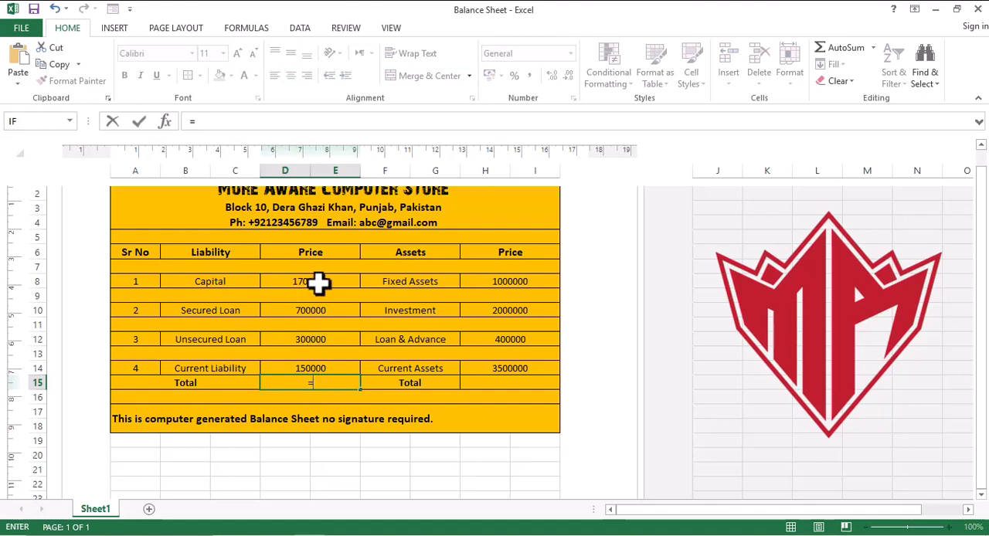
text(su)
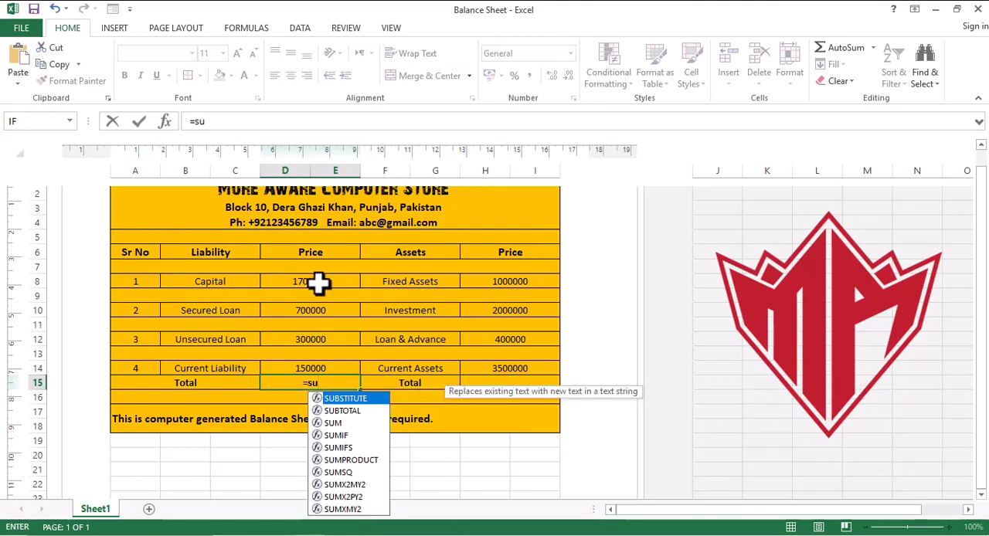
text(m)
key(Tab)
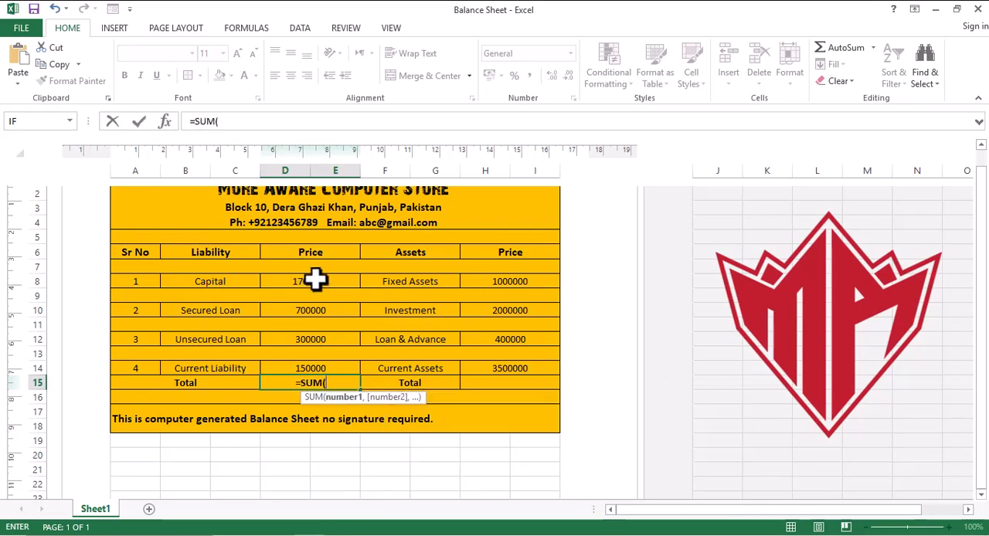
click(314, 281)
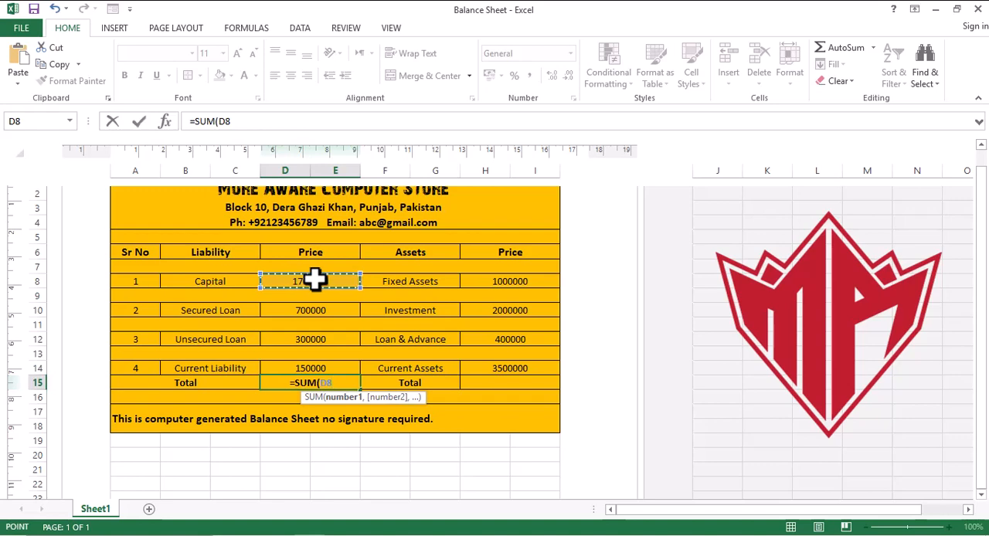
ctrl+click(314, 310)
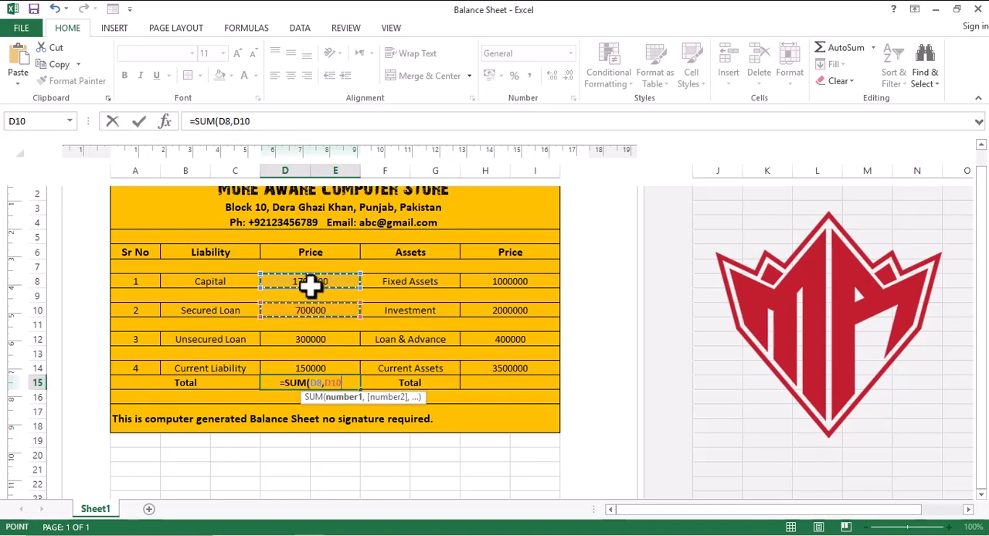
key(BackSpace)
key(BackSpace)
key(BackSpace)
key(BackSpace)
drag(310, 282, 309, 351)
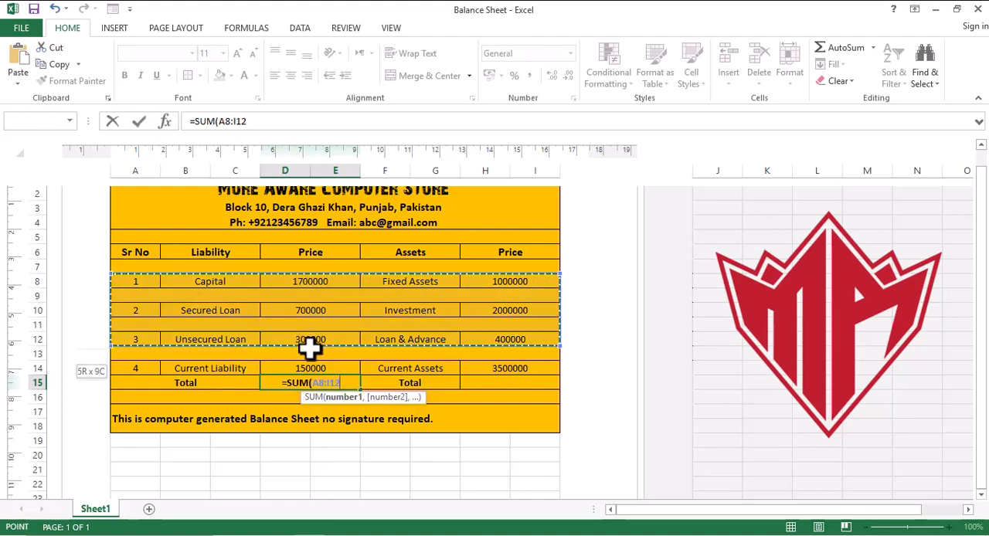
click(490, 408)
key(BackSpace)
key(BackSpace)
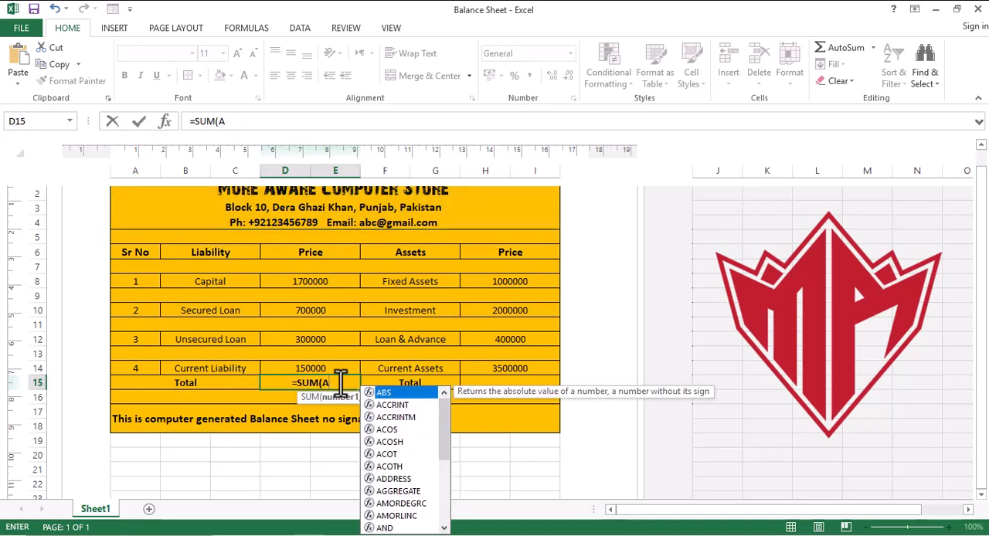
key(BackSpace)
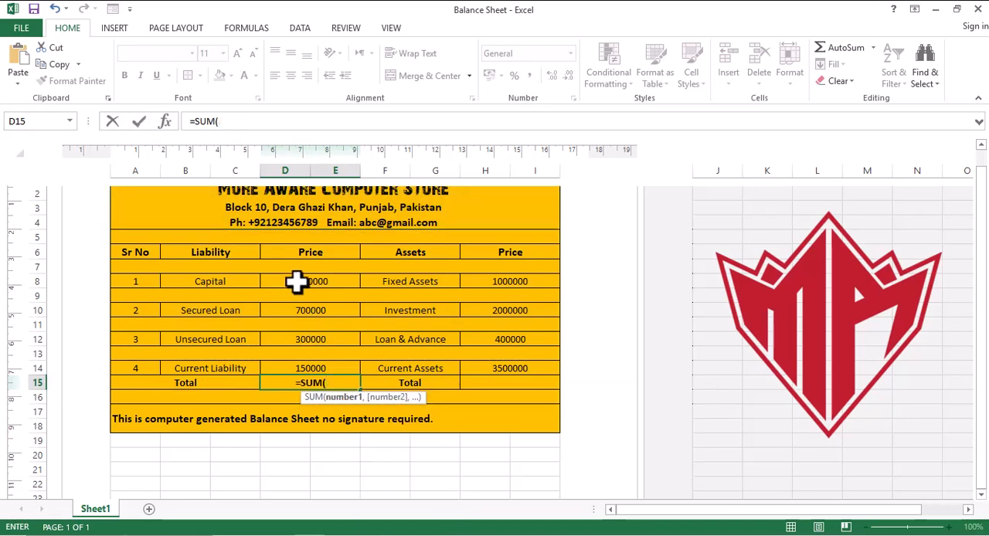
drag(298, 289, 297, 328)
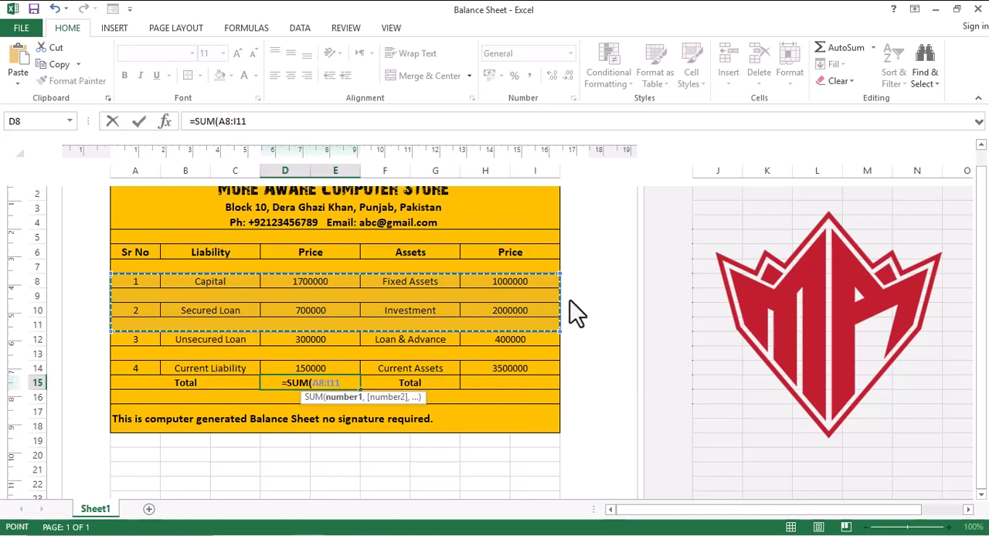
key(Escape)
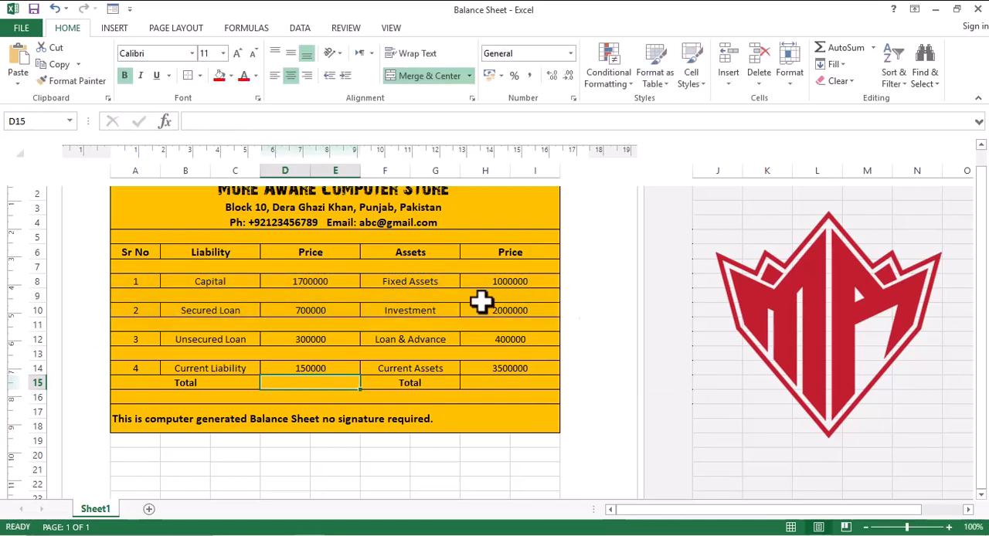
- Enter a formula in D15 that adds D8, D10, D12 and D14 to total the liability prices
click(327, 281)
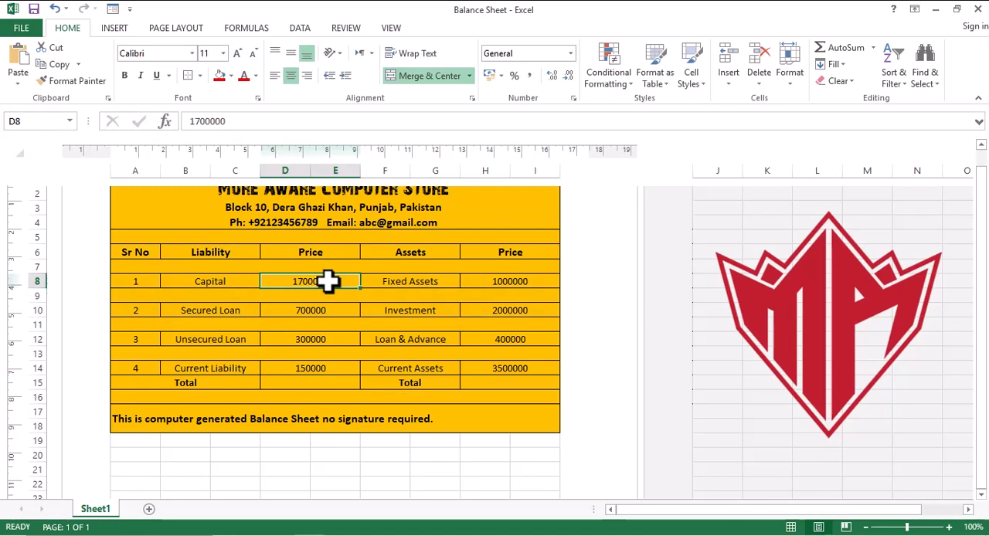
click(307, 384)
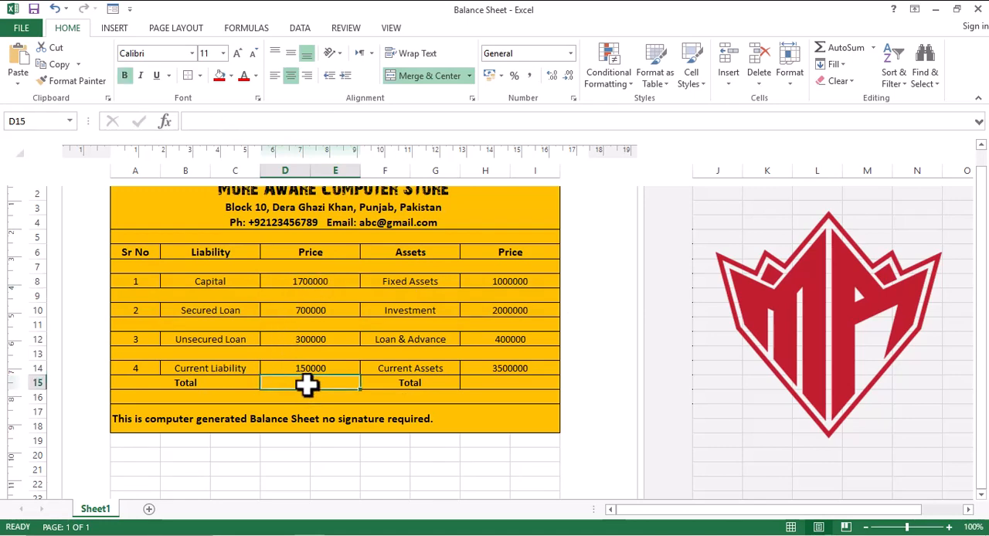
text(=)
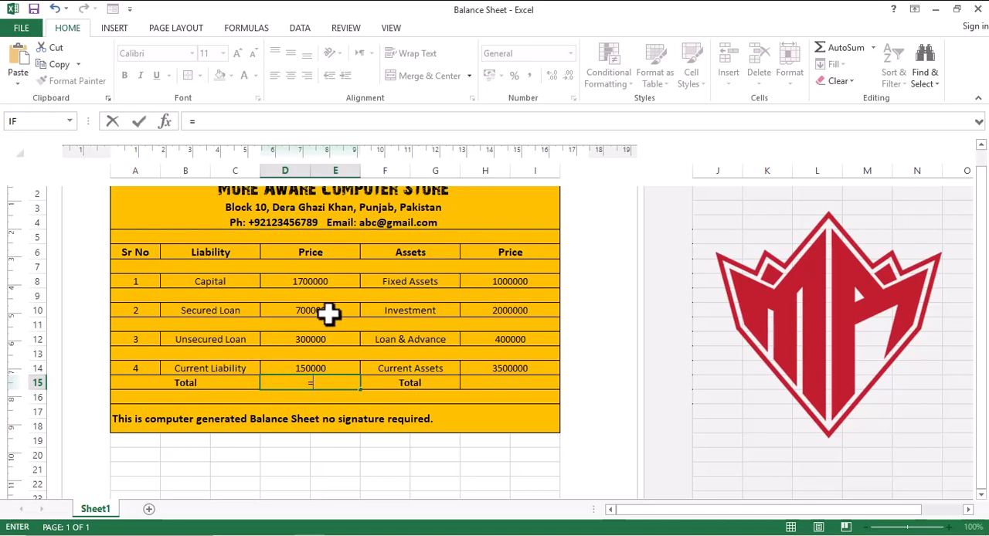
click(319, 284)
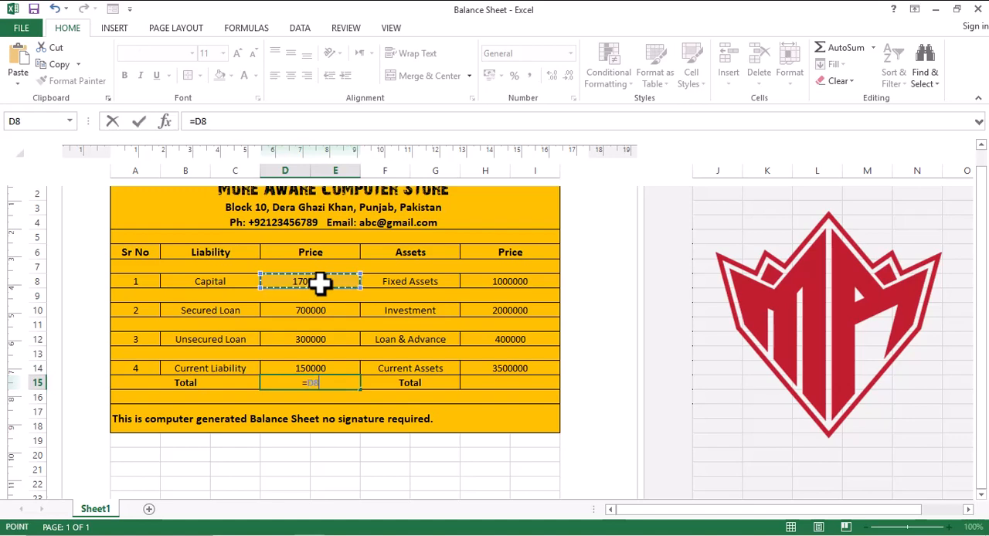
text(+)
click(324, 309)
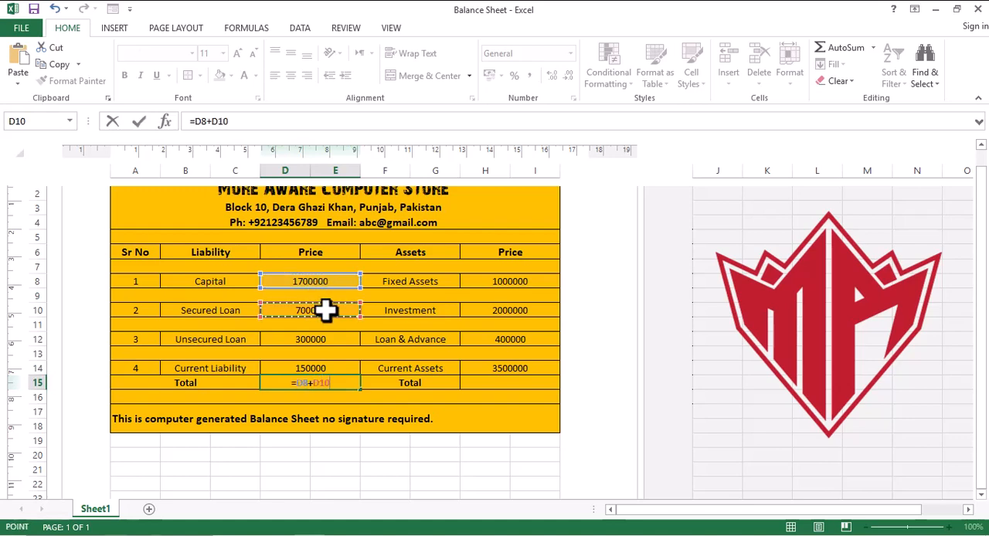
text(+)
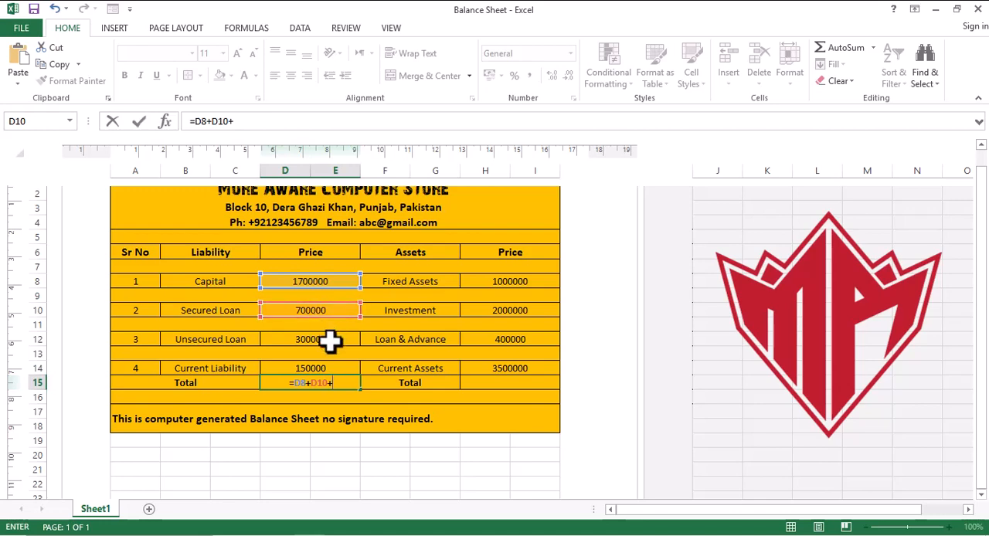
click(330, 340)
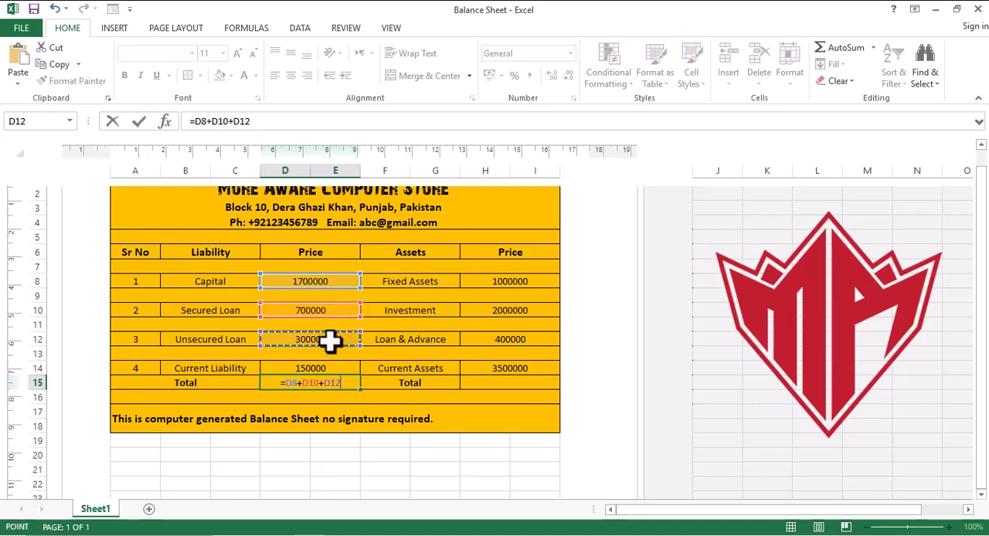
text(+)
click(330, 368)
key(Return)
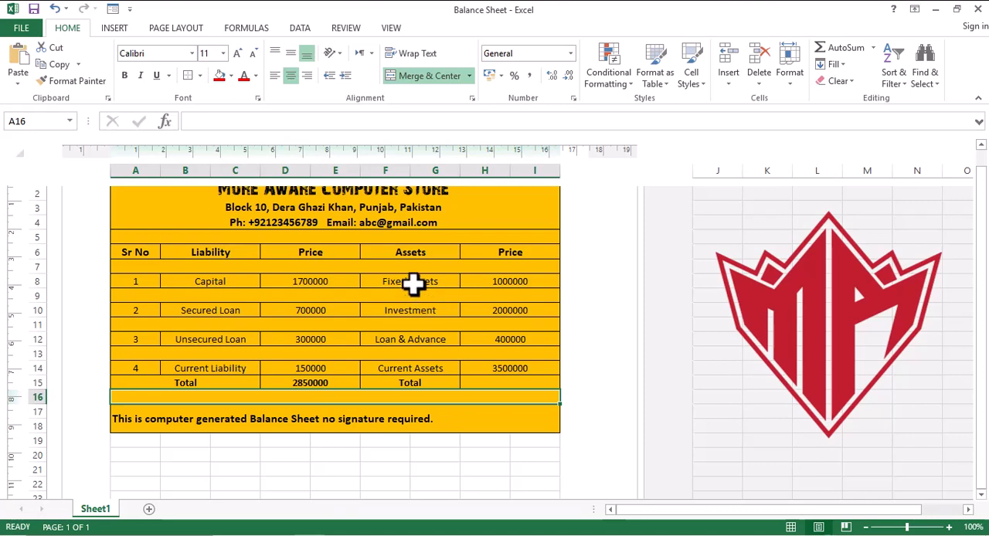
- Examine the Assets and Price cells of the balance sheet in rows 8 to 12
click(432, 280)
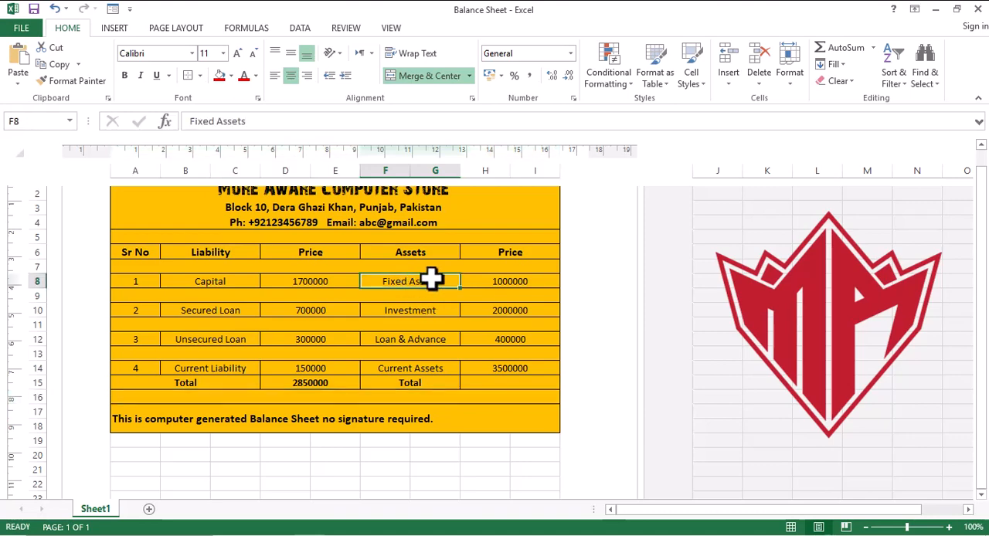
click(510, 281)
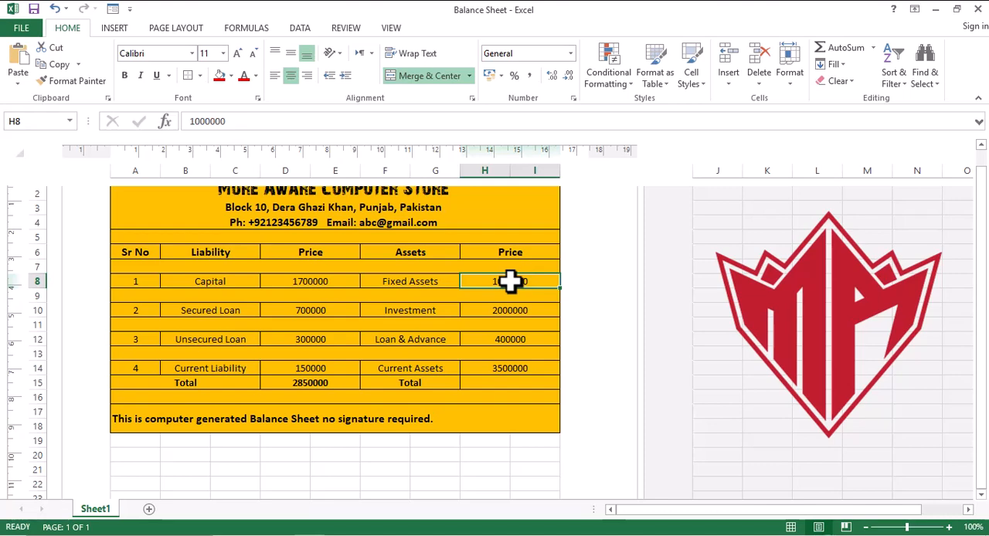
click(399, 311)
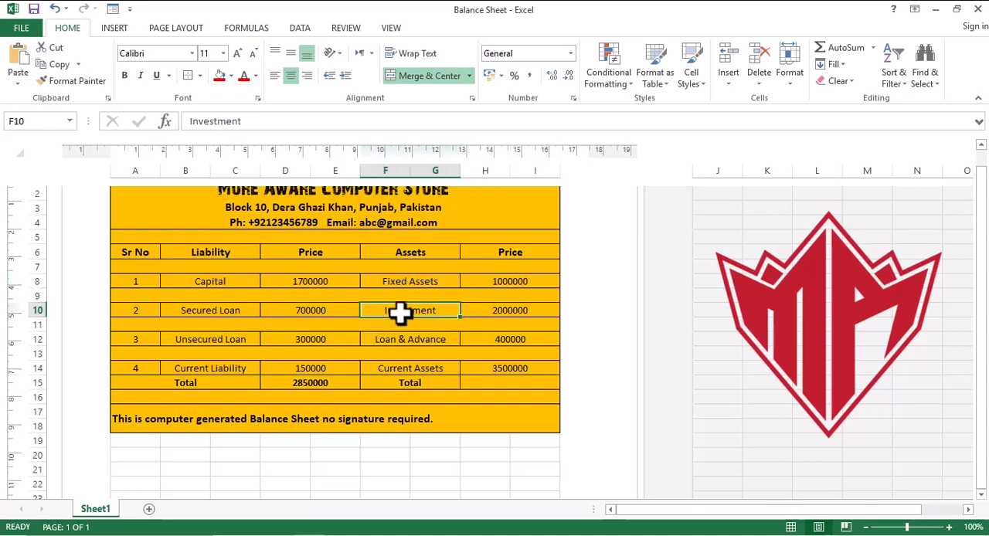
click(516, 310)
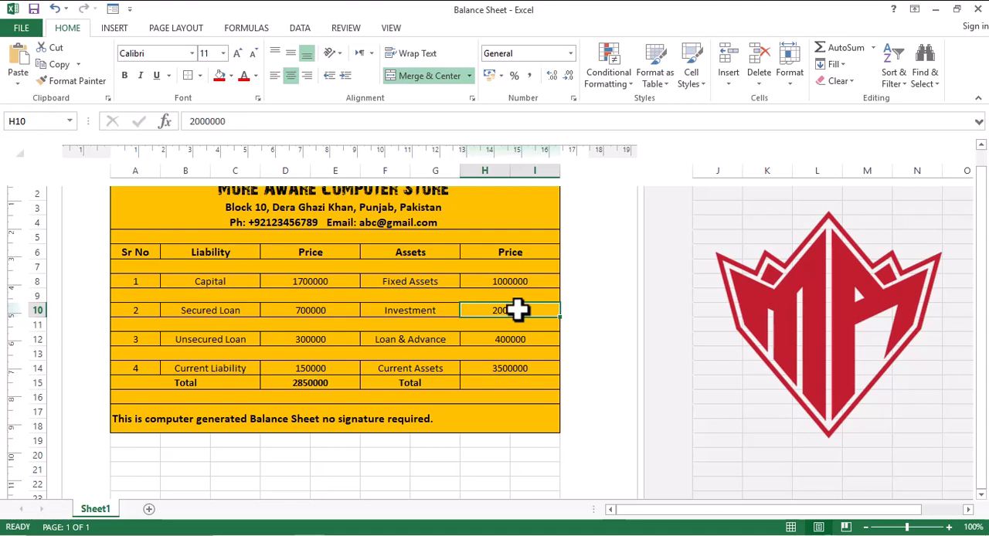
click(416, 310)
click(416, 343)
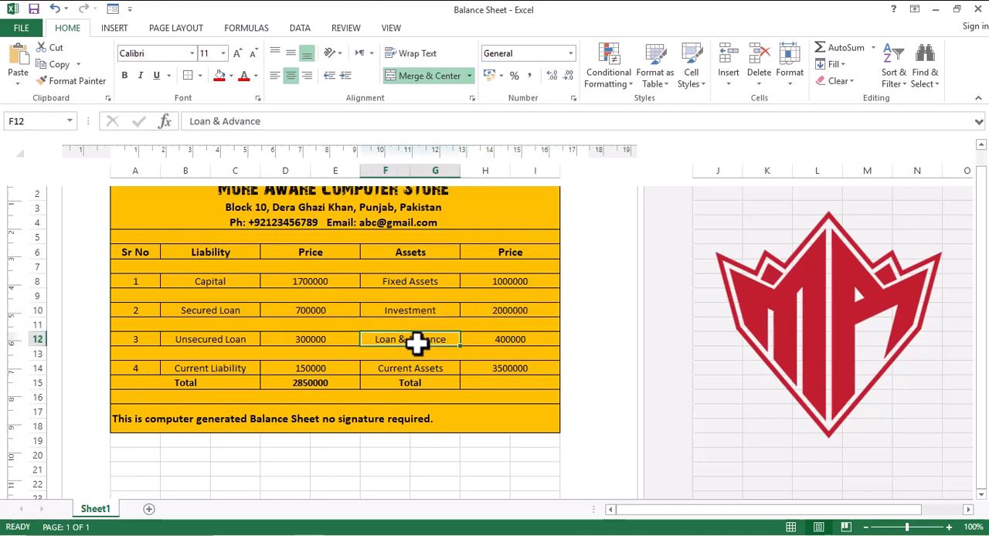
click(513, 337)
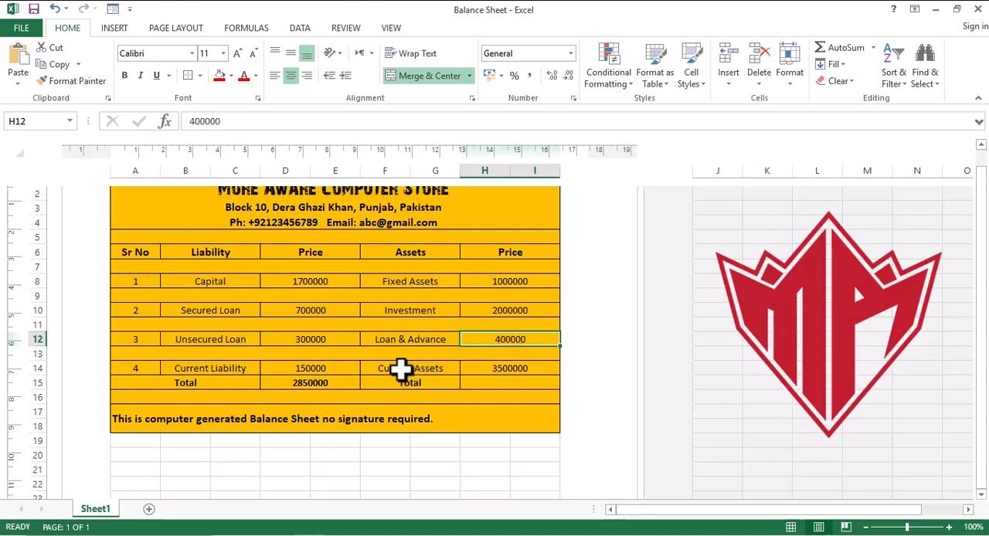
click(415, 307)
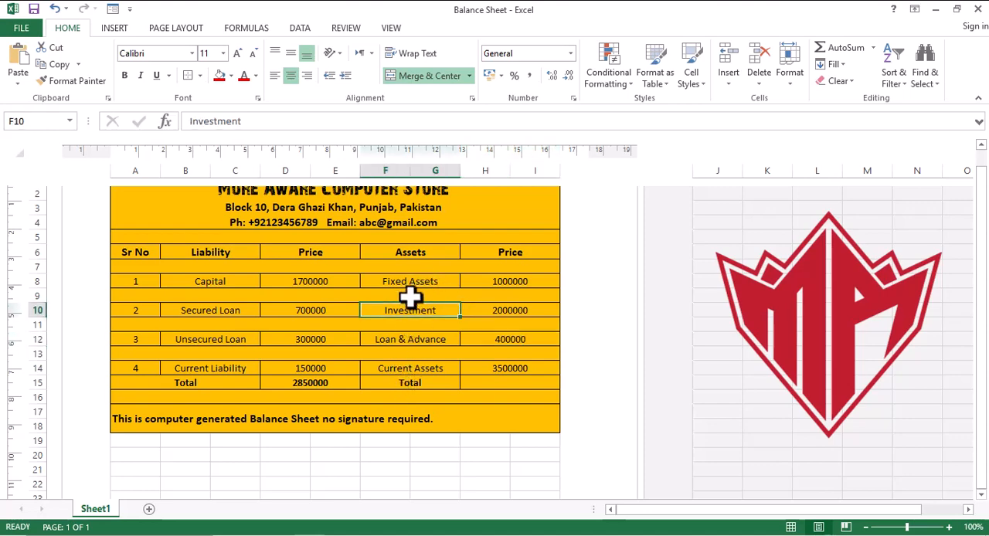
click(410, 284)
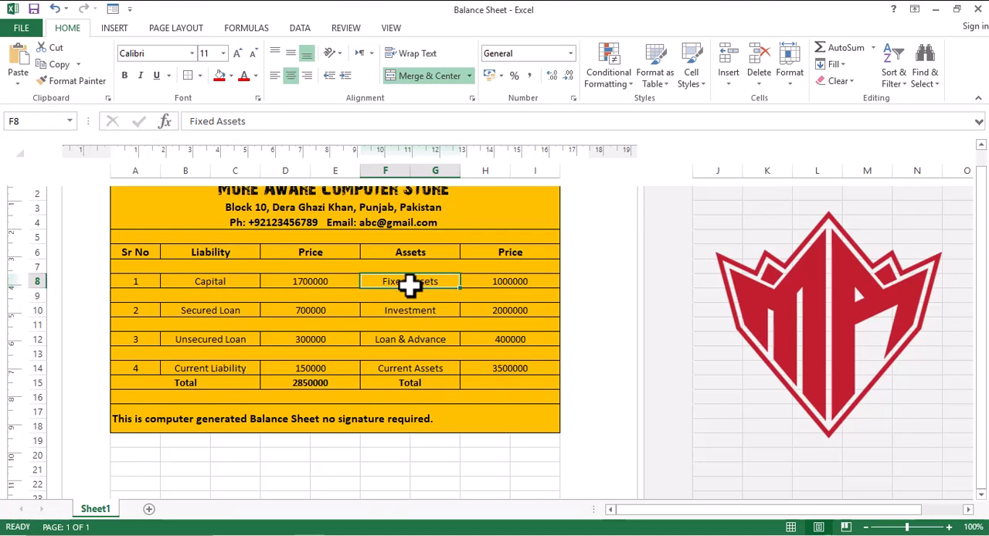
- Examine the Assets and Price cells of the balance sheet in rows 10 to 15
click(410, 338)
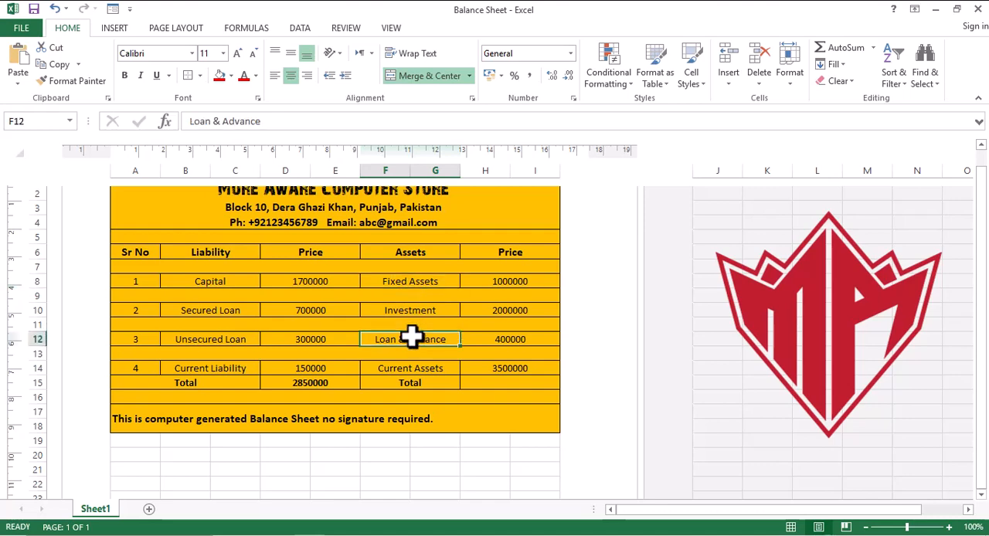
click(494, 338)
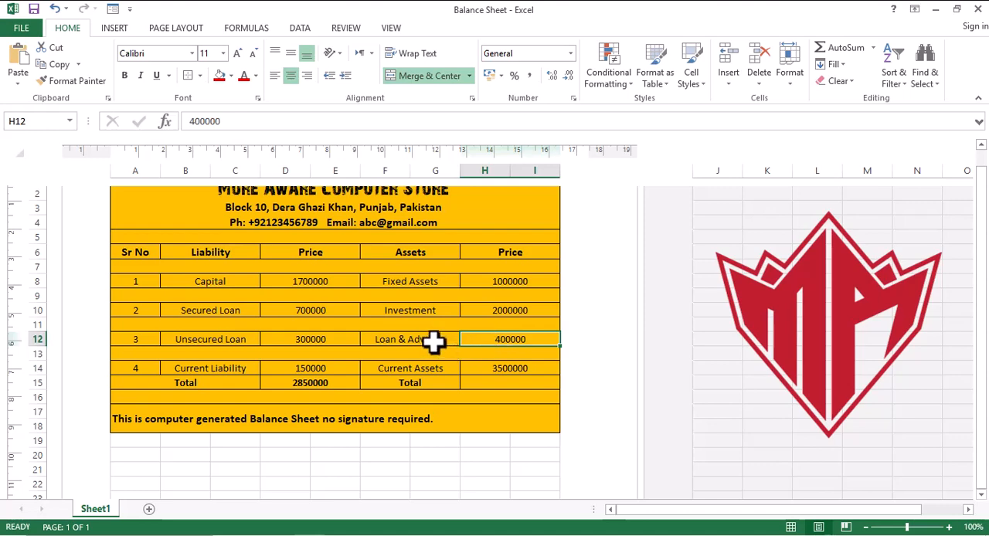
click(431, 343)
click(503, 340)
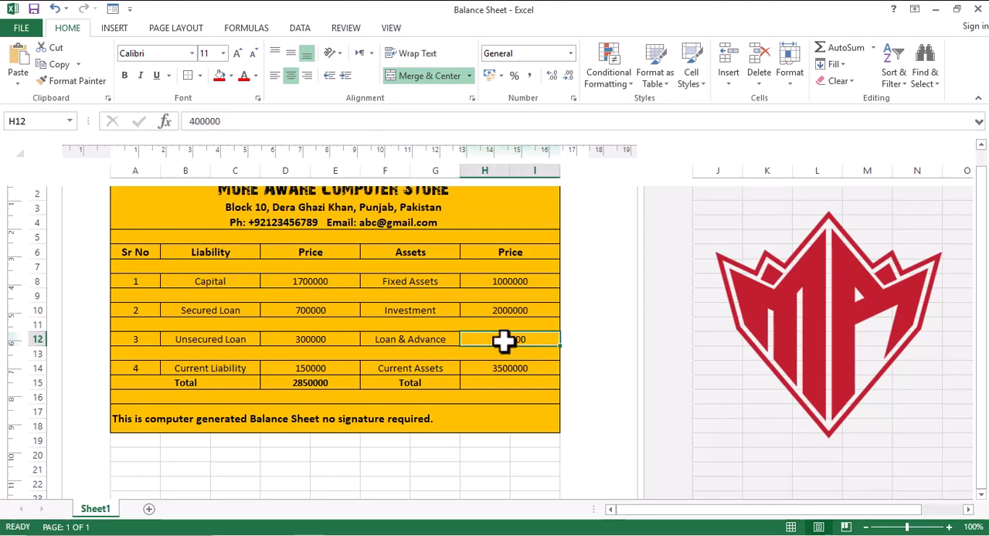
click(404, 370)
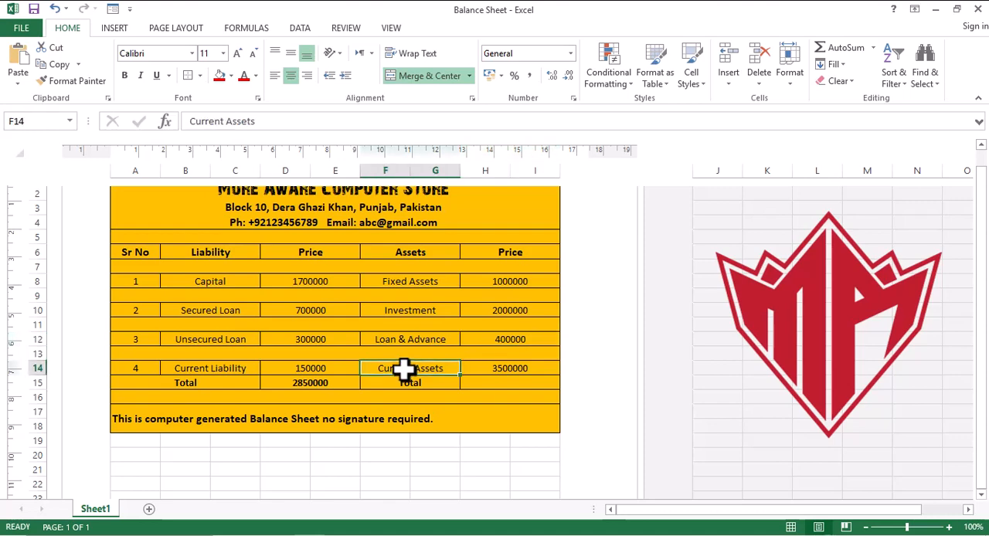
click(503, 371)
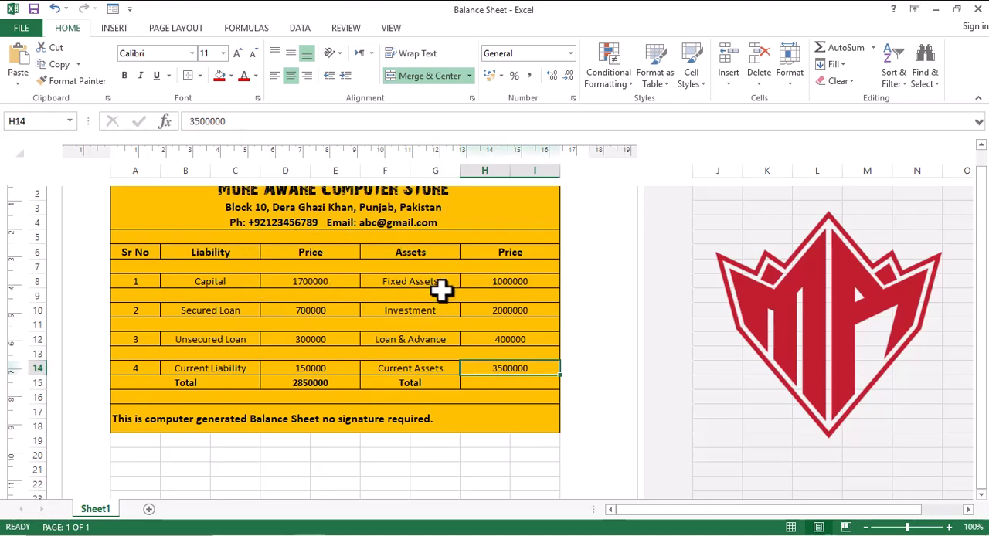
click(407, 338)
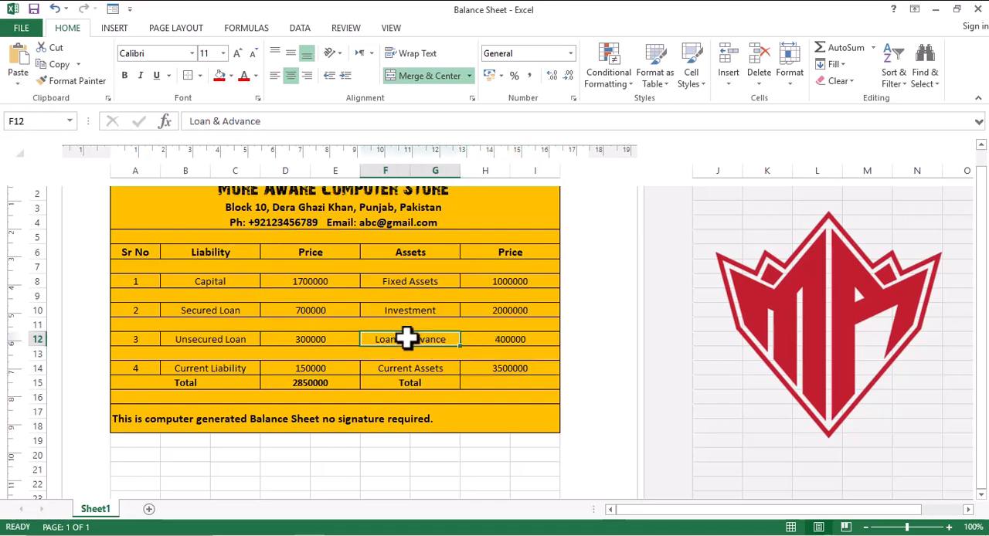
click(416, 369)
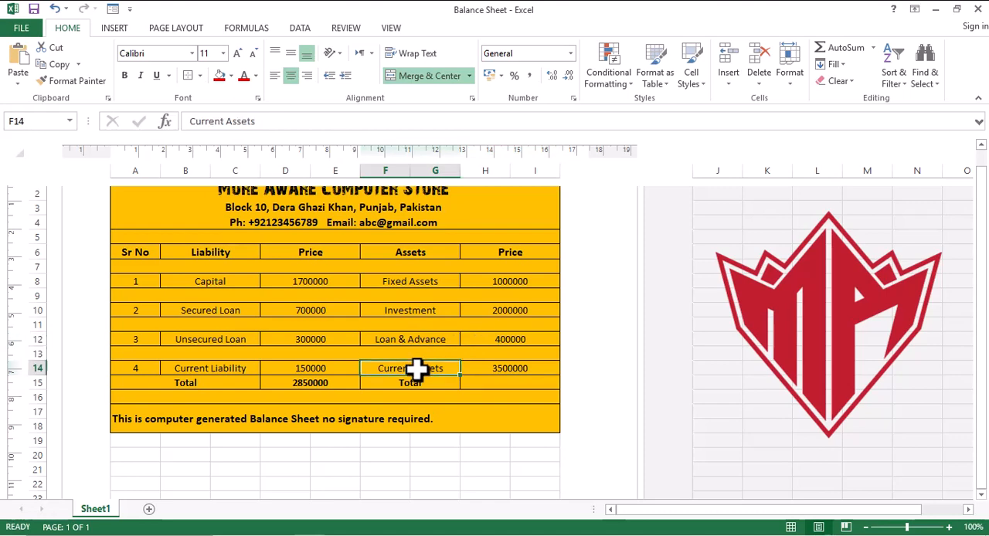
click(416, 311)
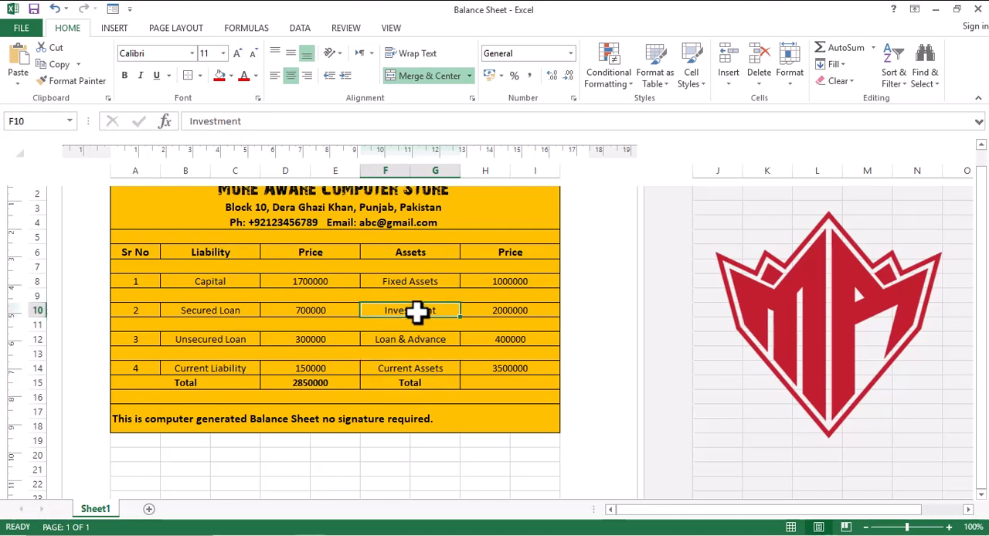
click(503, 384)
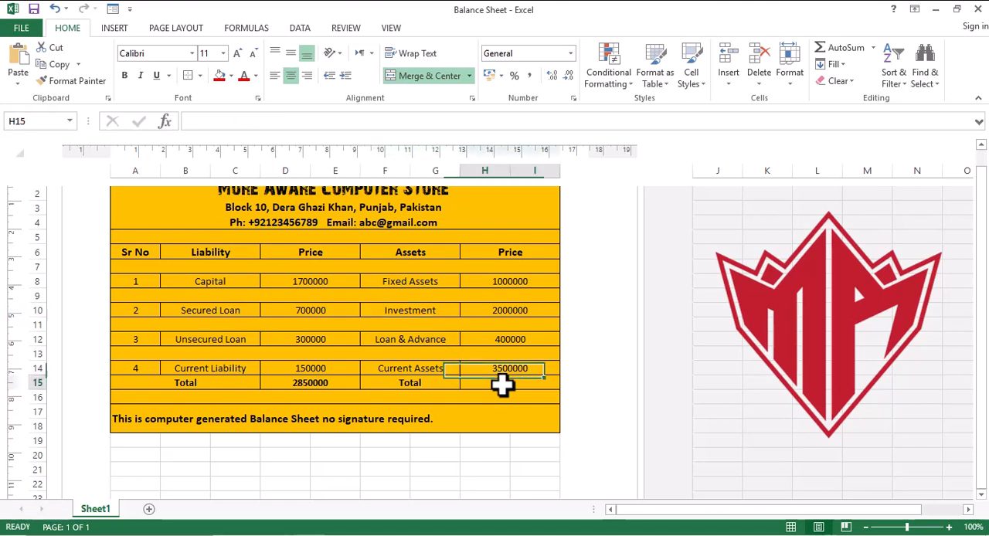
- Enter a formula in H15 that adds H8, H10, H12 and H14 to total the asset prices
text(=)
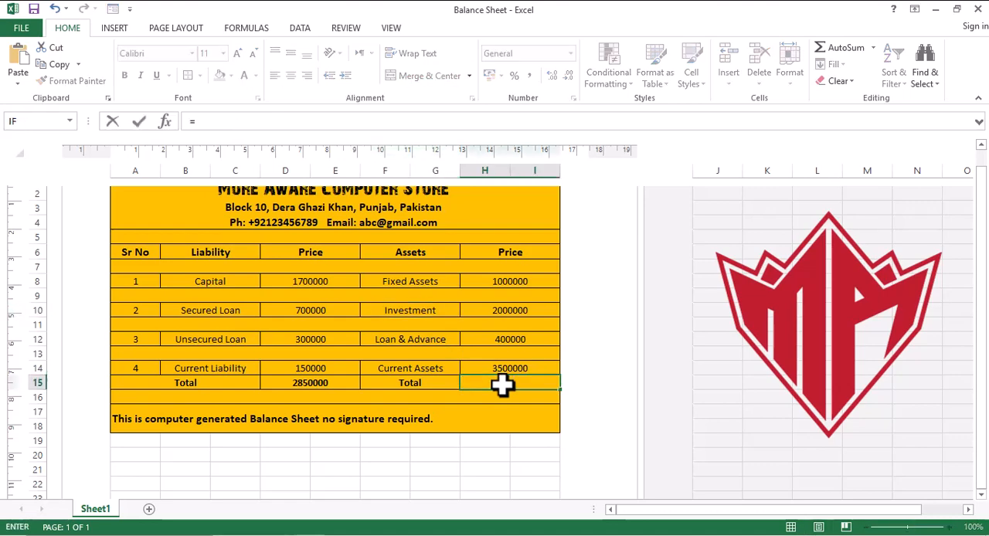
click(529, 285)
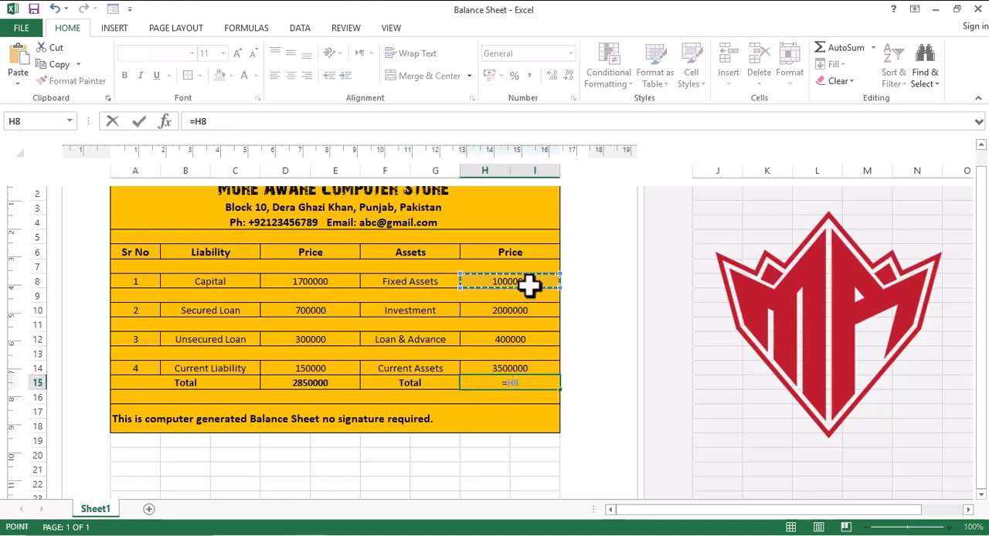
text(+)
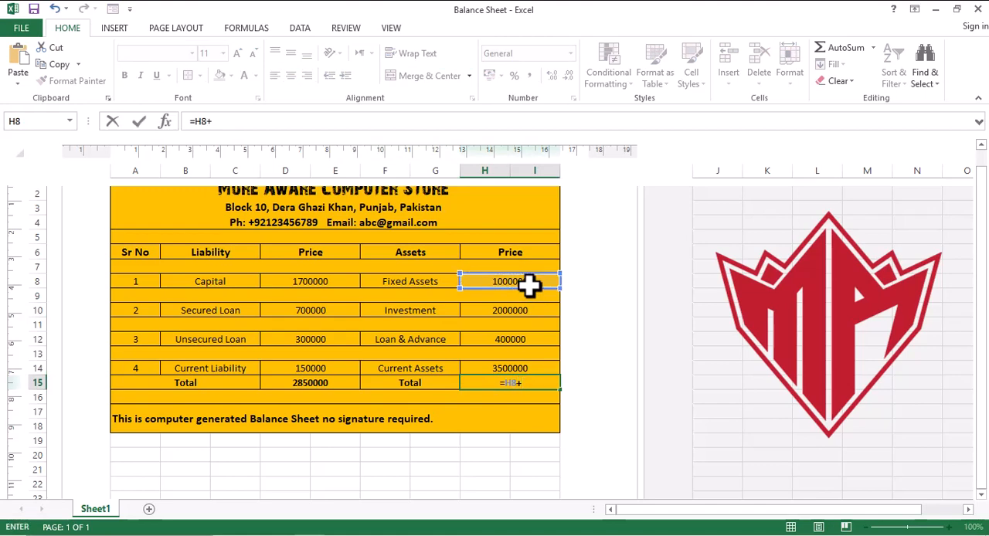
click(522, 311)
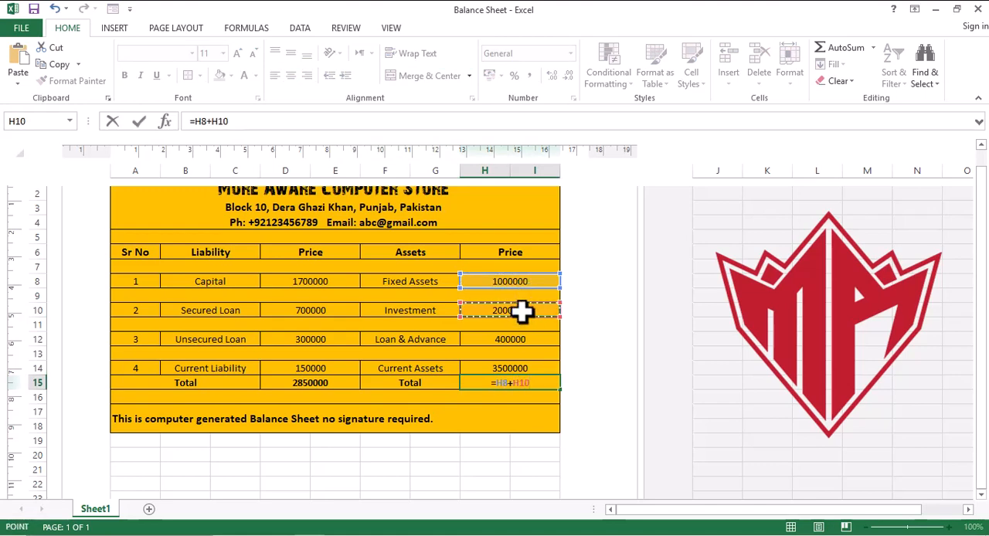
text(+)
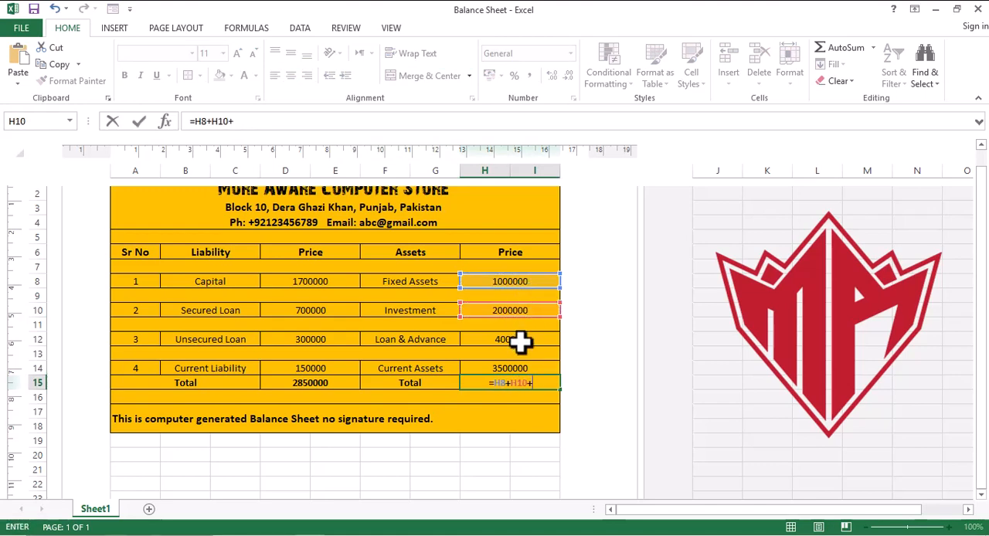
click(520, 340)
text(+)
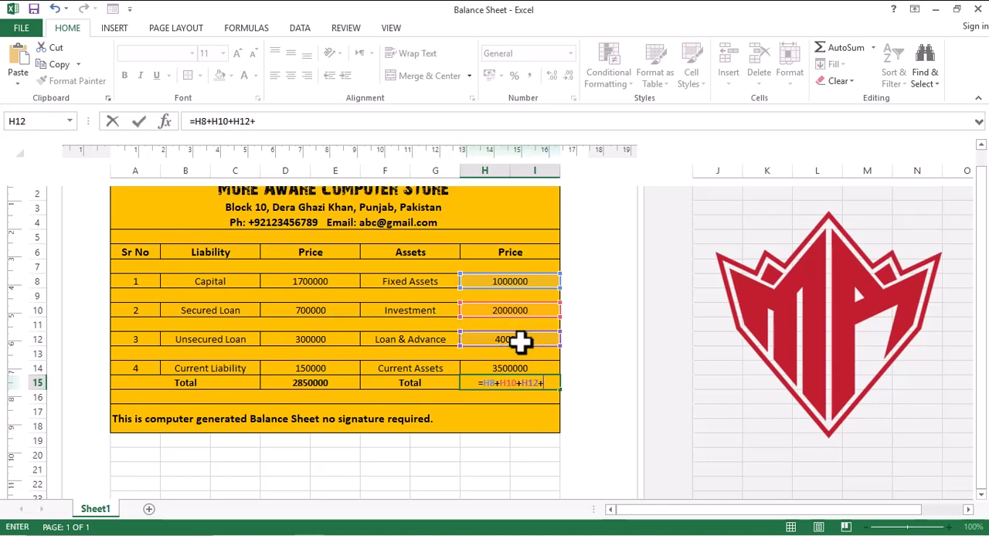
click(524, 368)
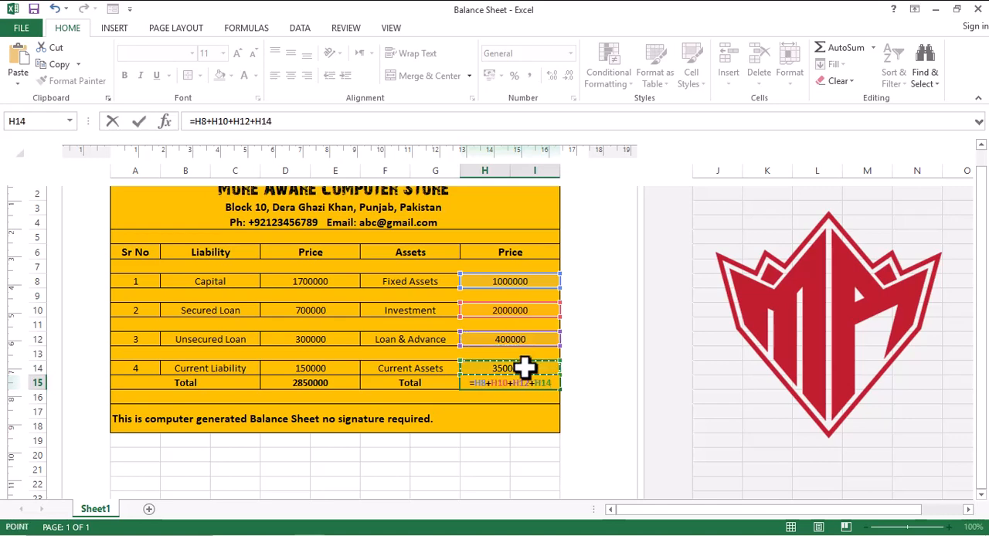
key(Return)
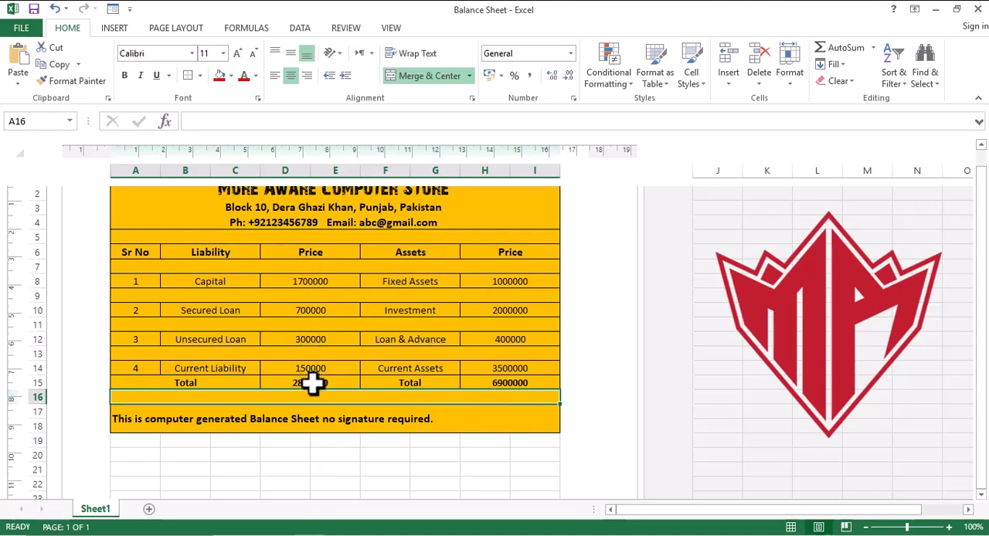
click(533, 417)
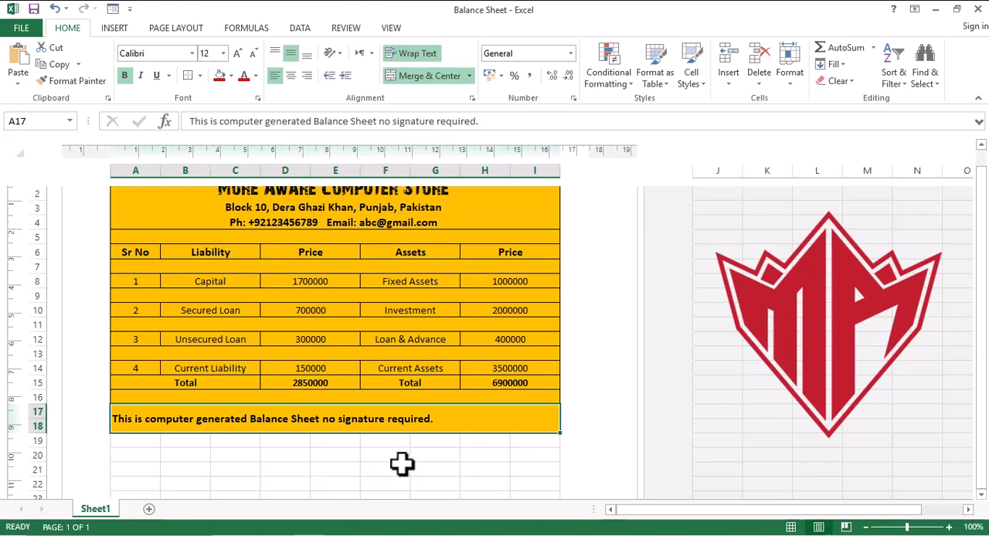
click(454, 461)
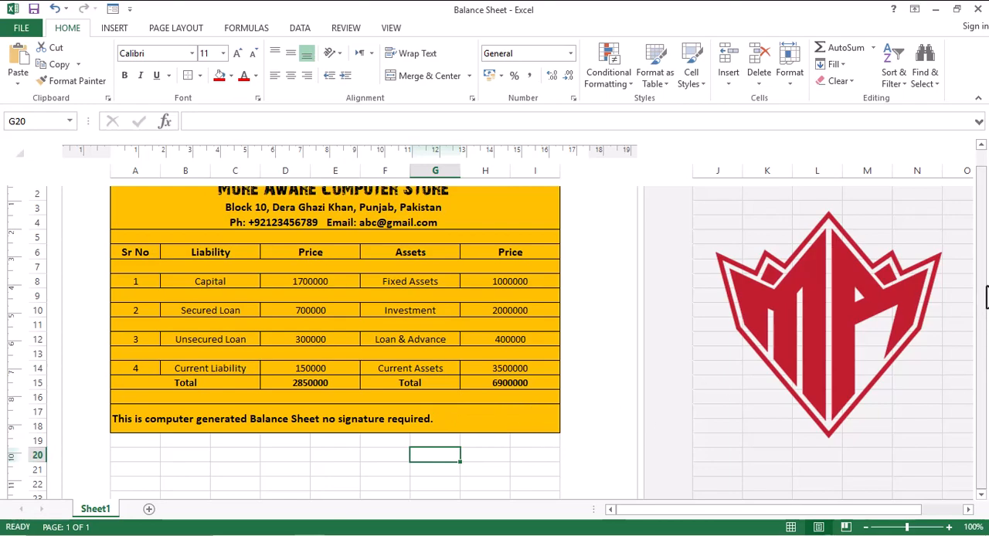
drag(987, 296, 985, 276)
click(981, 145)
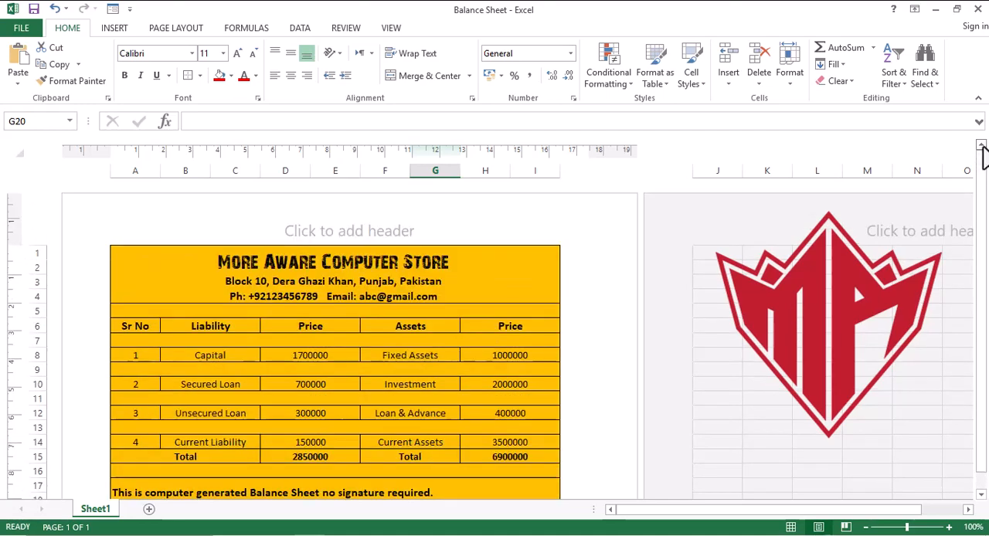